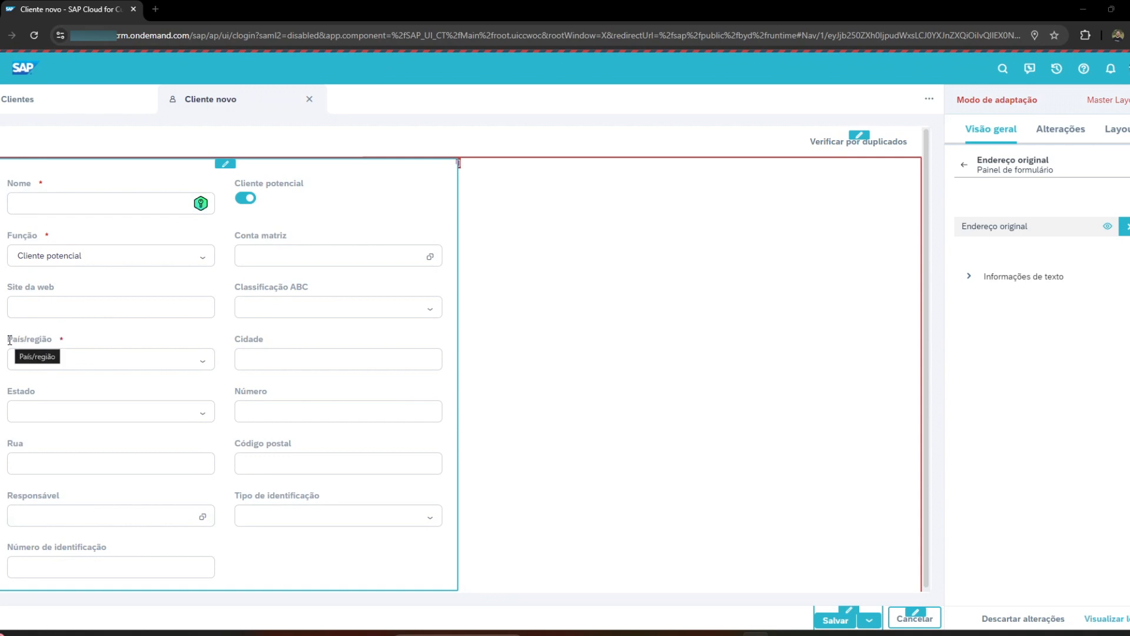
pyautogui.click(117, 195)
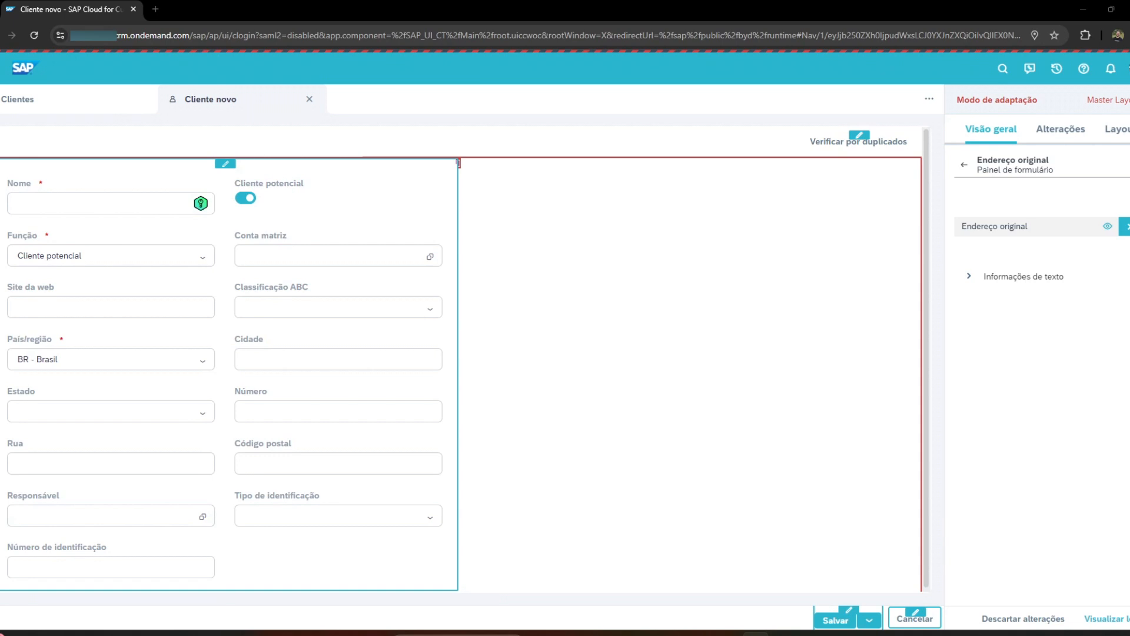
pyautogui.moveTo(6, 339); pyautogui.dragTo(34, 353)
pyautogui.click(553, 371)
pyautogui.click(648, 634)
pyautogui.click(592, 633)
# Select the País/região field in the customer form and go up the adaptation hierarchy to the Criar cliente component.
pyautogui.click(37, 338)
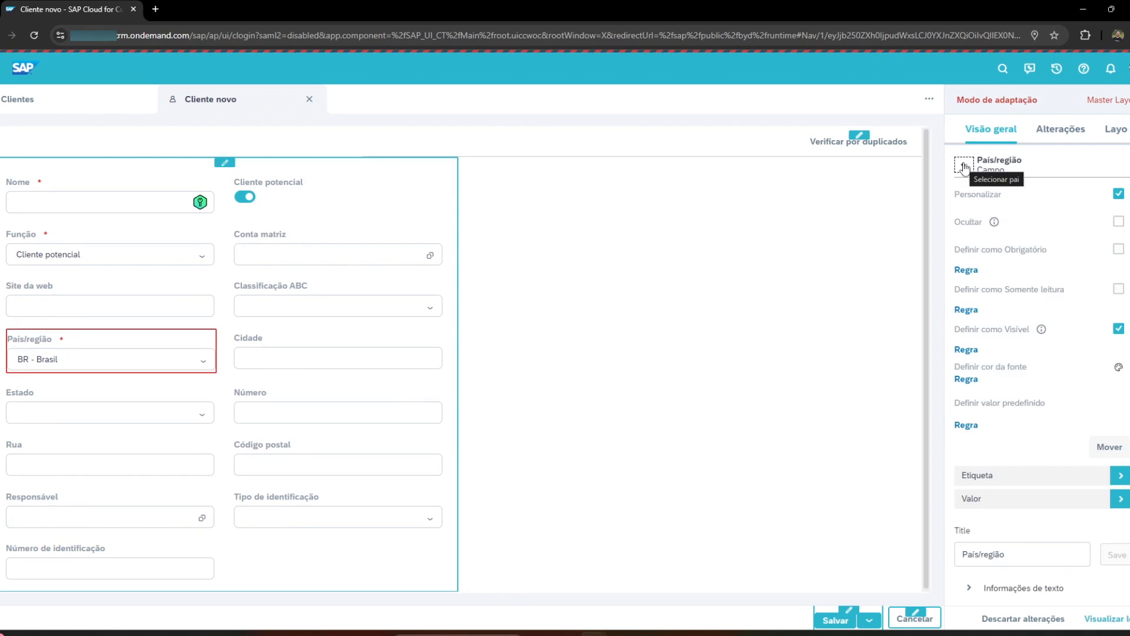
pyautogui.click(963, 167)
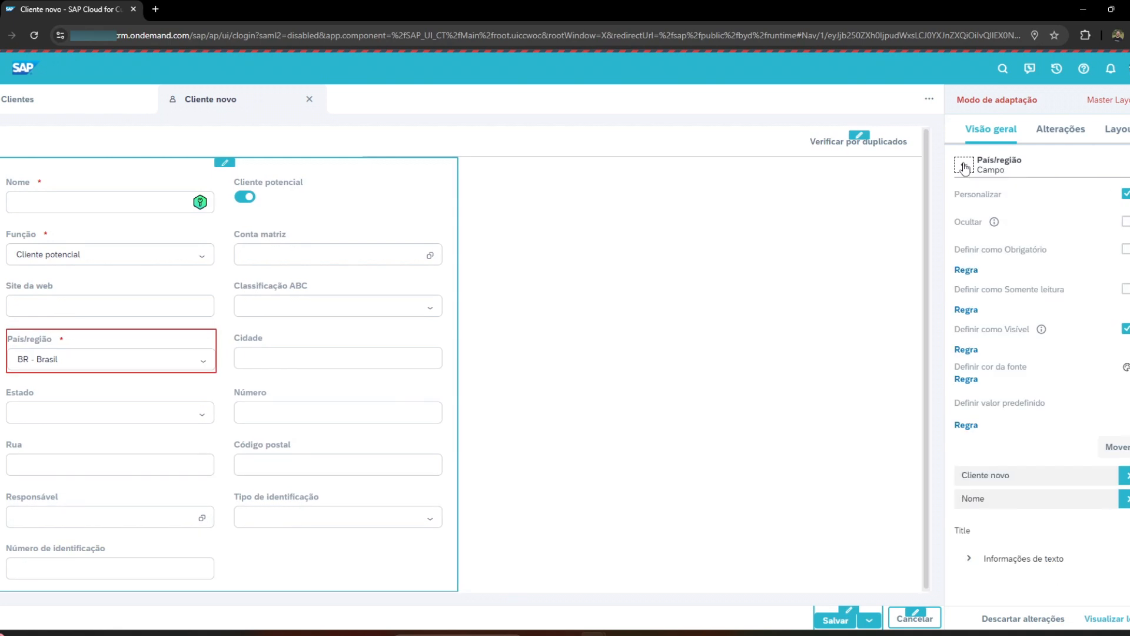
pyautogui.click(963, 167)
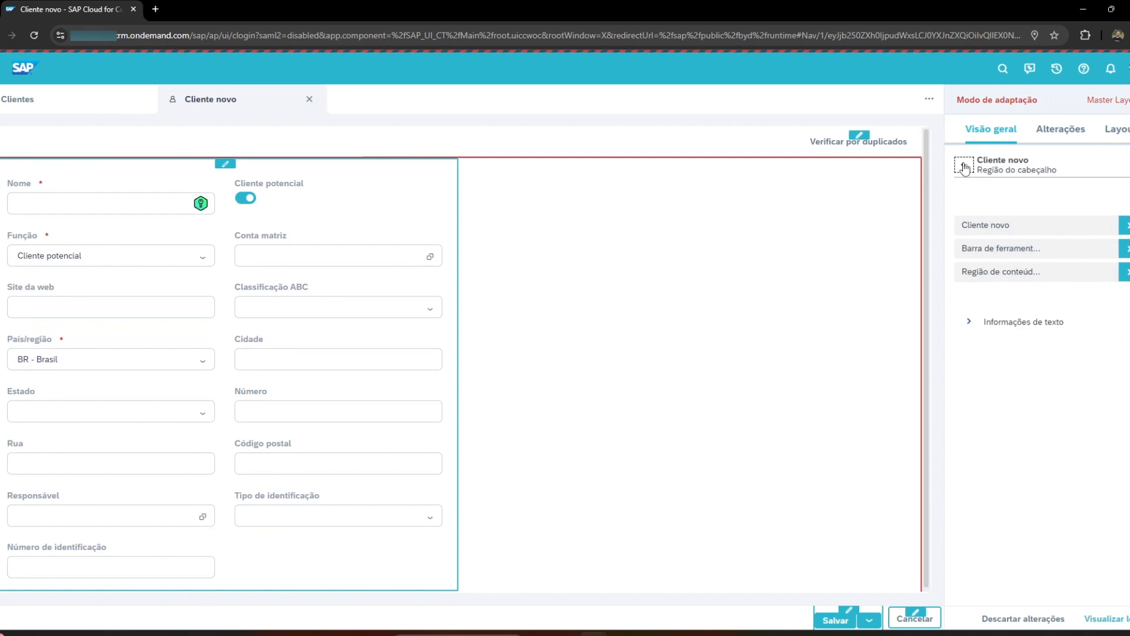
pyautogui.click(964, 167)
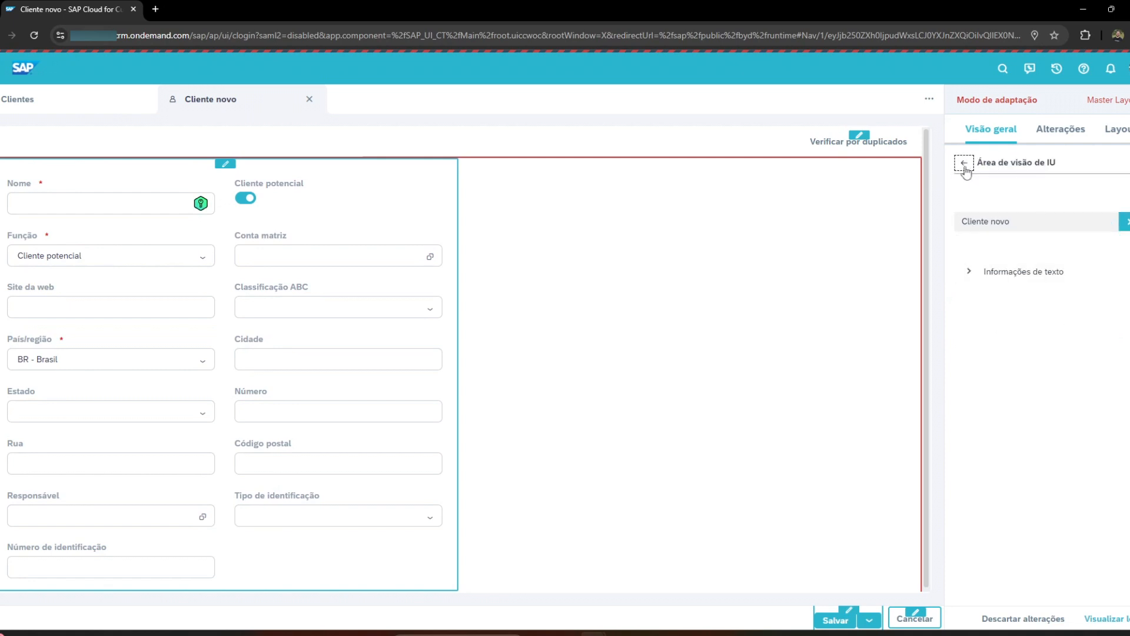
pyautogui.click(964, 167)
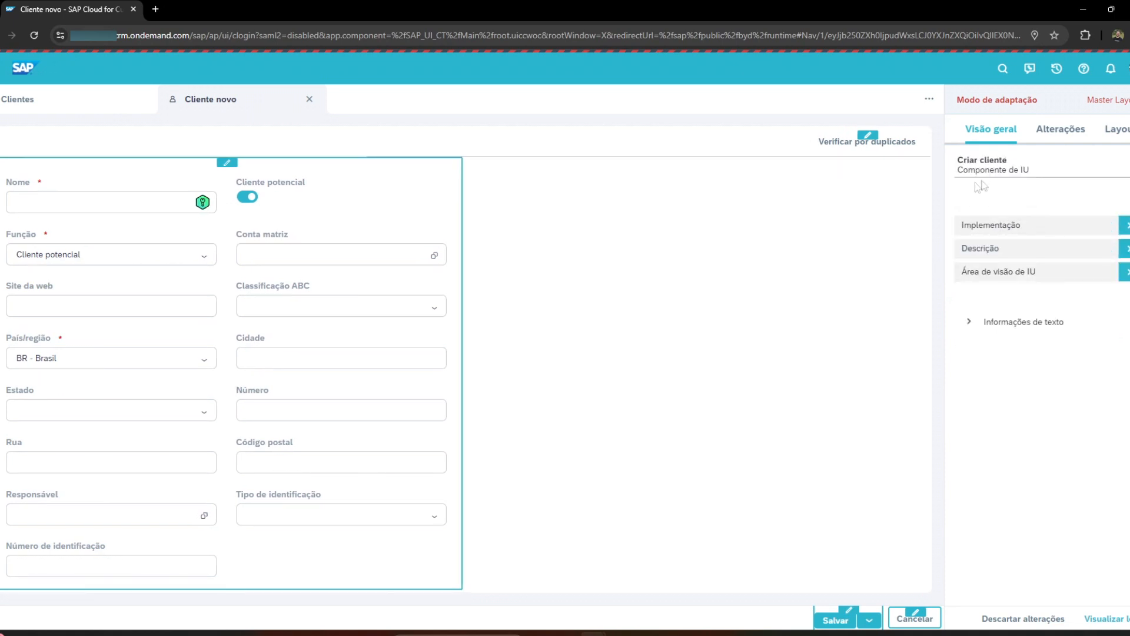
# Open Regras e validações under the component's Implementação and start adding a new Regra.
pyautogui.click(1126, 226)
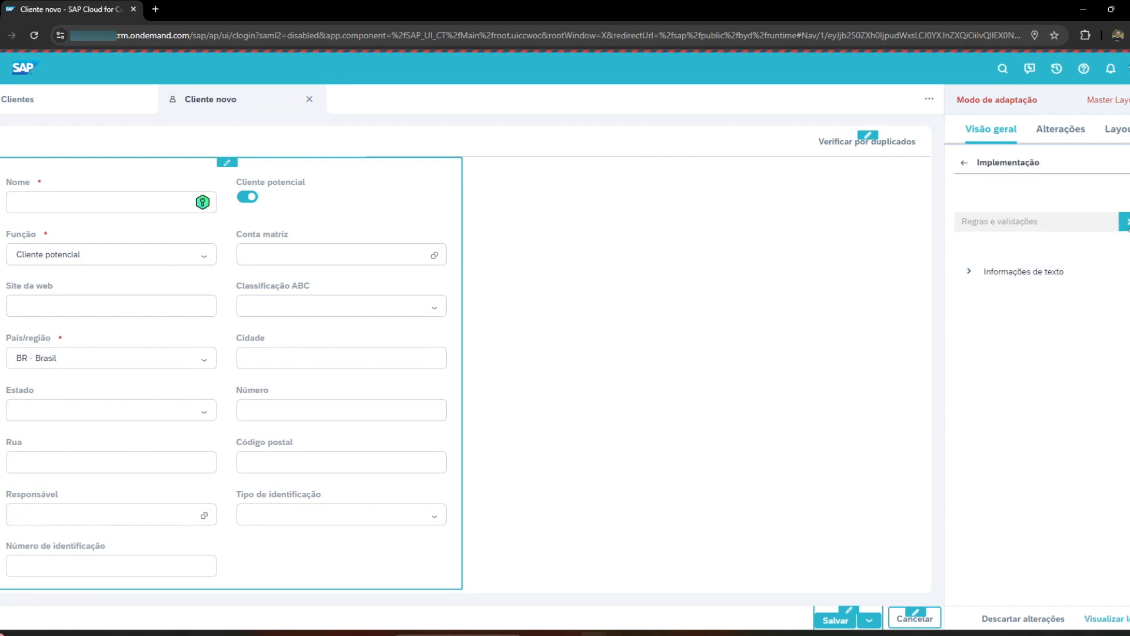
pyautogui.click(1127, 226)
pyautogui.click(1113, 194)
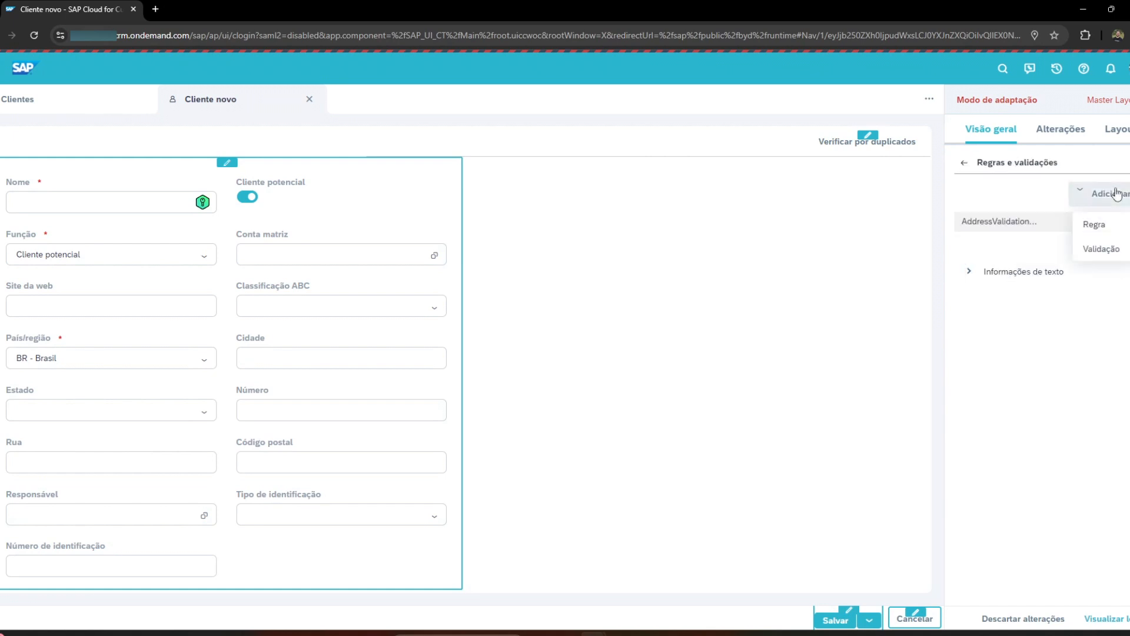
pyautogui.click(1098, 230)
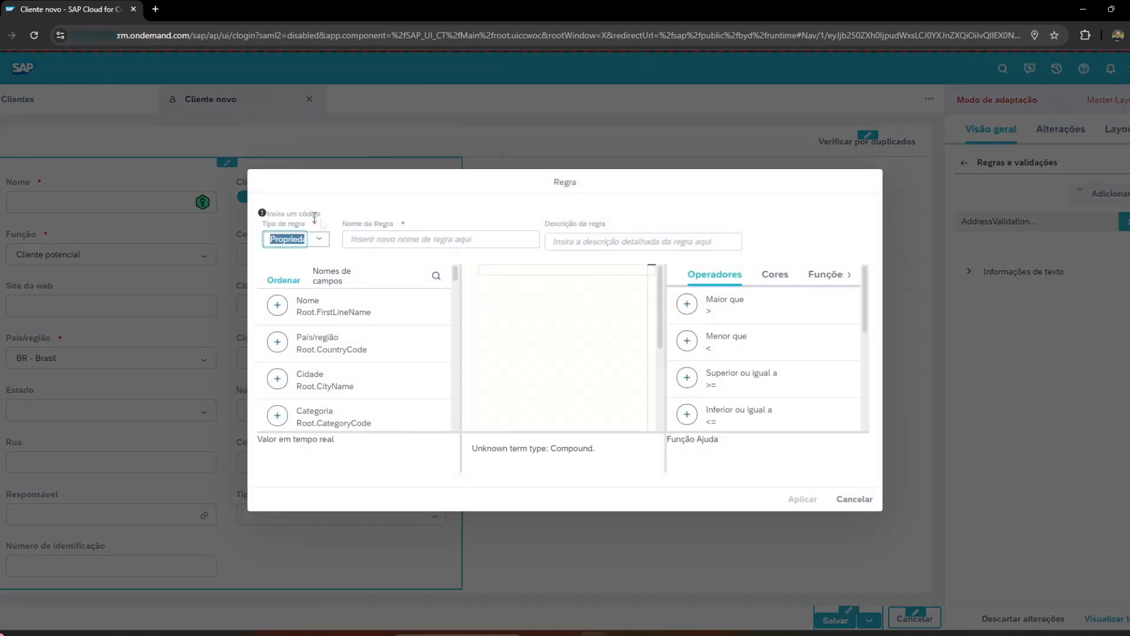
# Set the rule type to Valor and name the rule Valor_BR.
pyautogui.moveTo(263, 223); pyautogui.dragTo(307, 223)
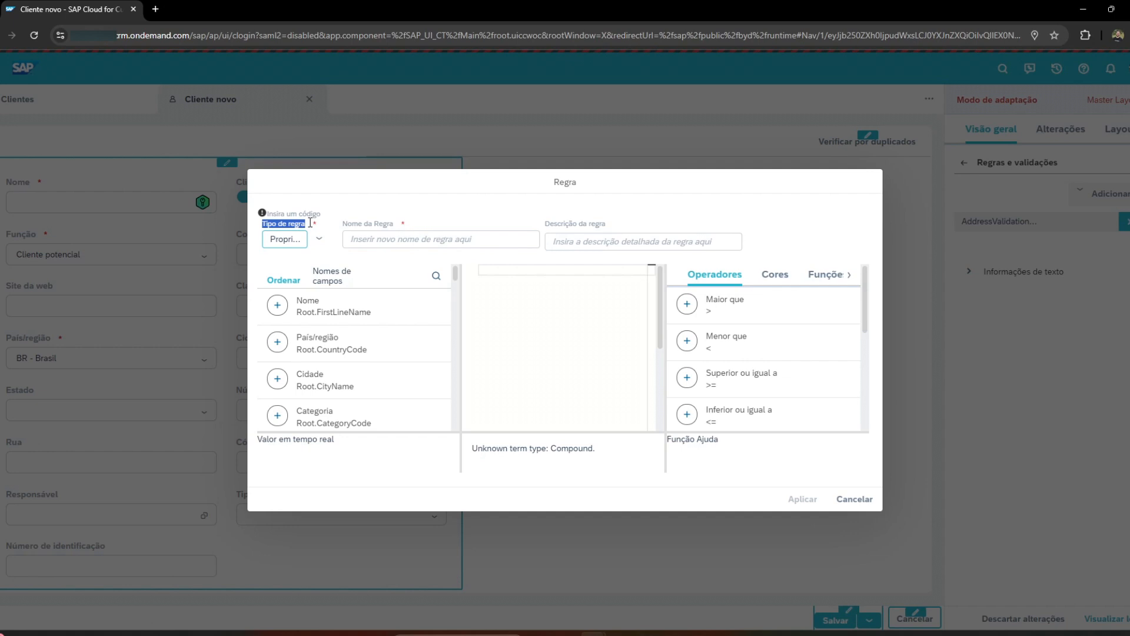
pyautogui.click(309, 223)
pyautogui.click(319, 239)
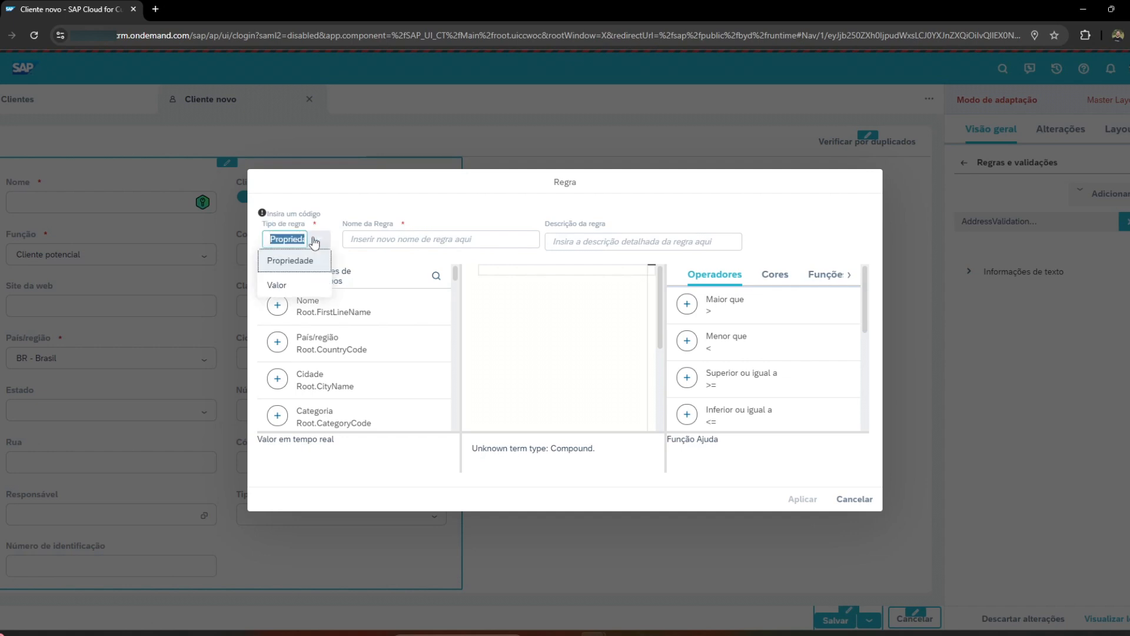
pyautogui.click(276, 286)
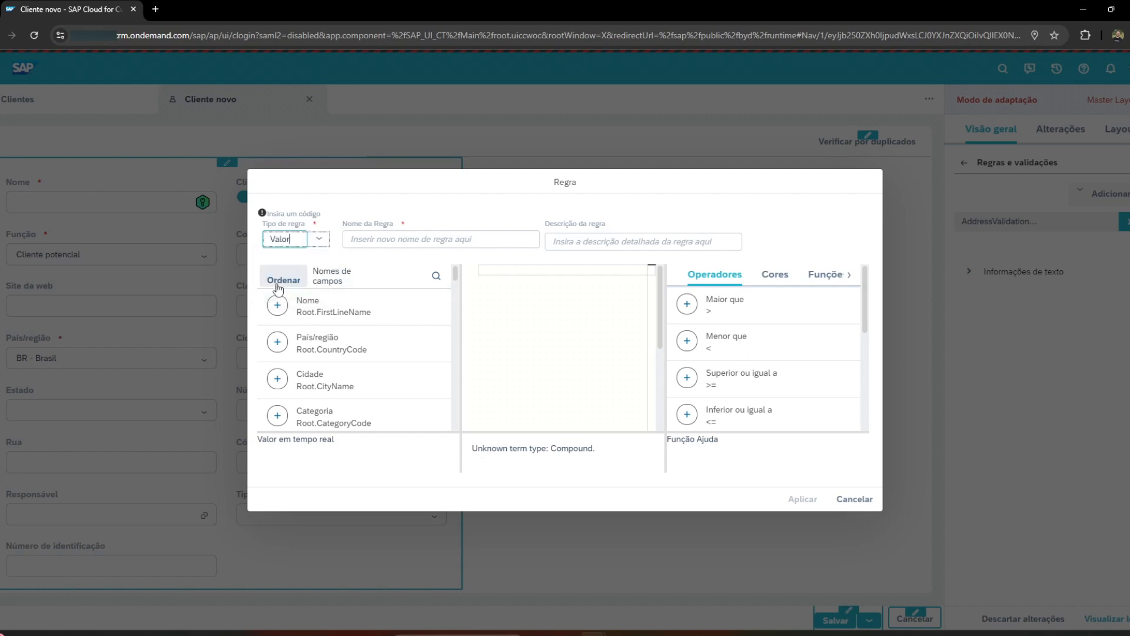
pyautogui.click(399, 234)
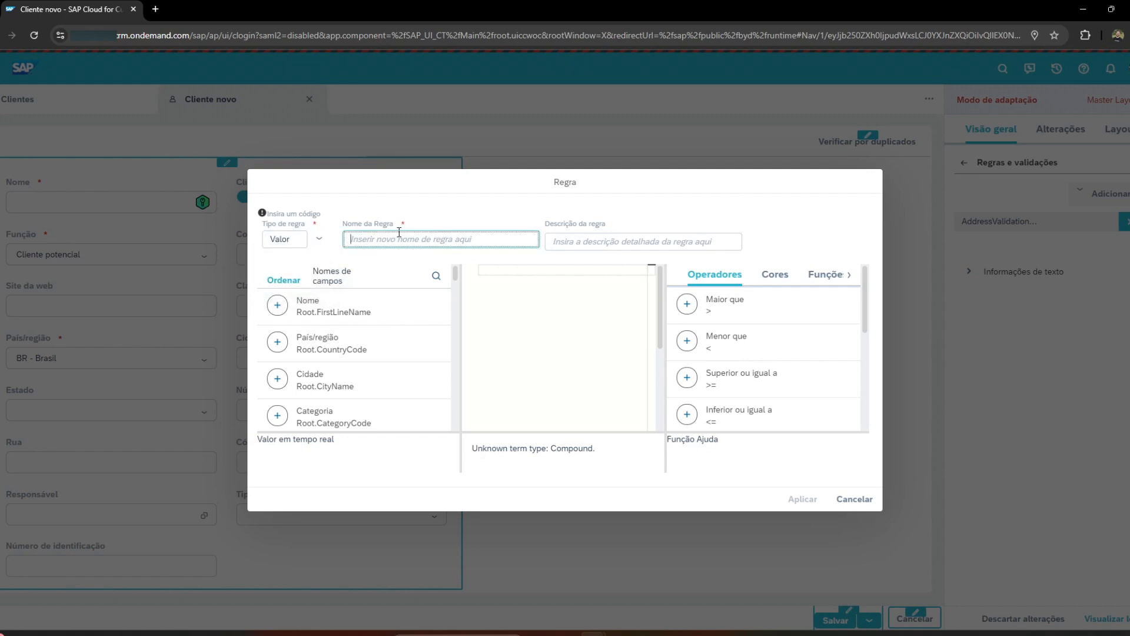
pyautogui.write('Valor_BR')
# Enter 'AR' as the rule's expression and apply the rule.
pyautogui.click(648, 242)
pyautogui.click(527, 275)
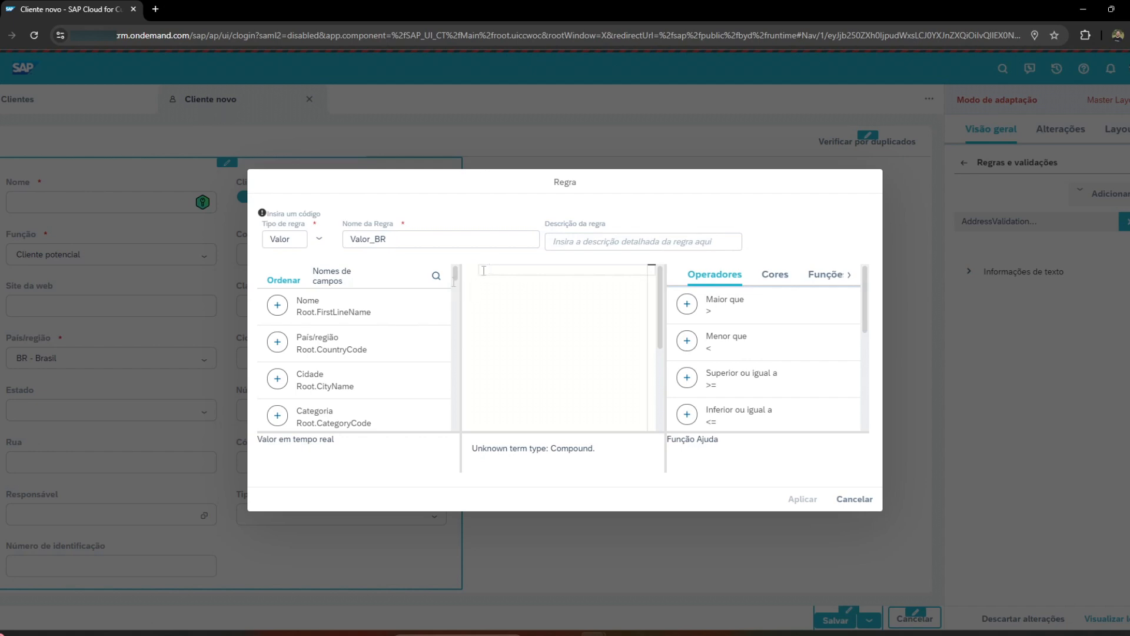
pyautogui.write("'")
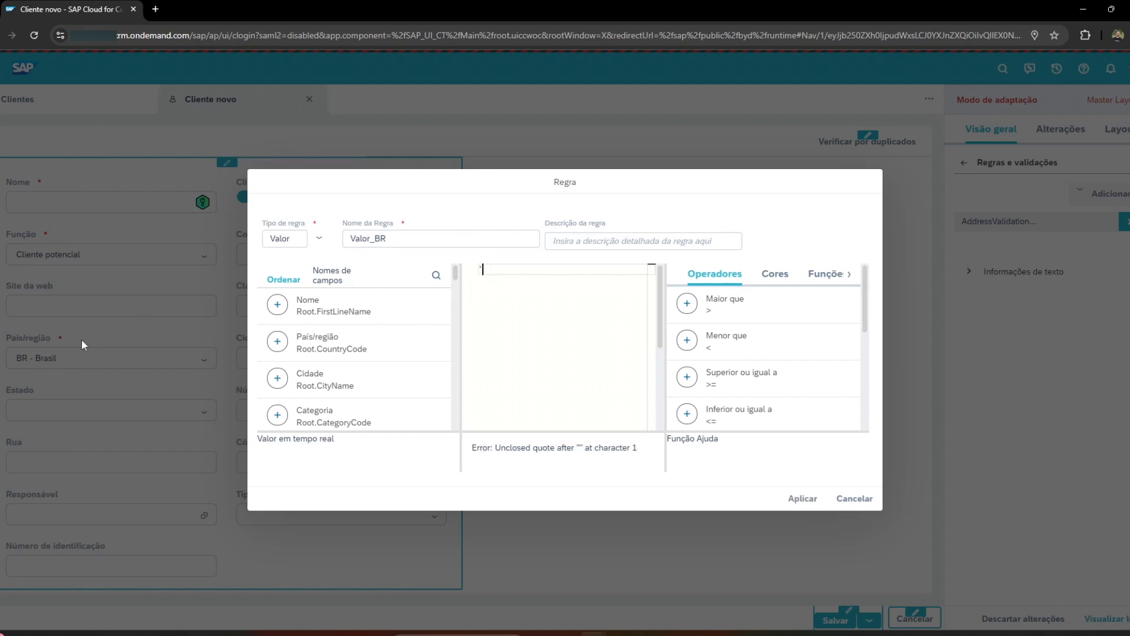
pyautogui.write("AR'")
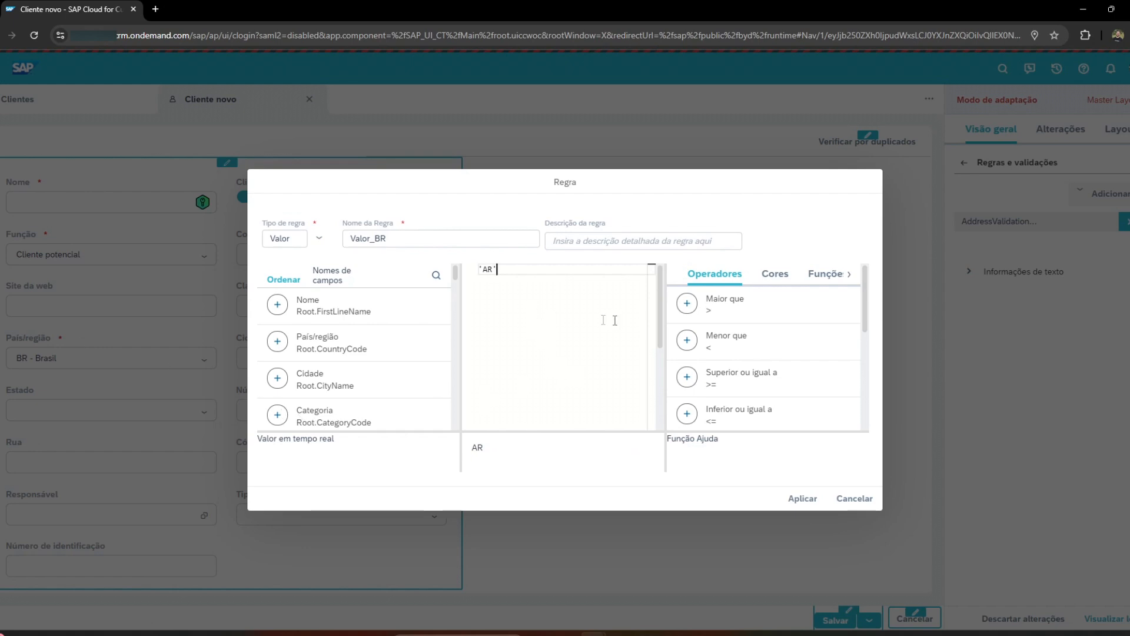
pyautogui.click(804, 499)
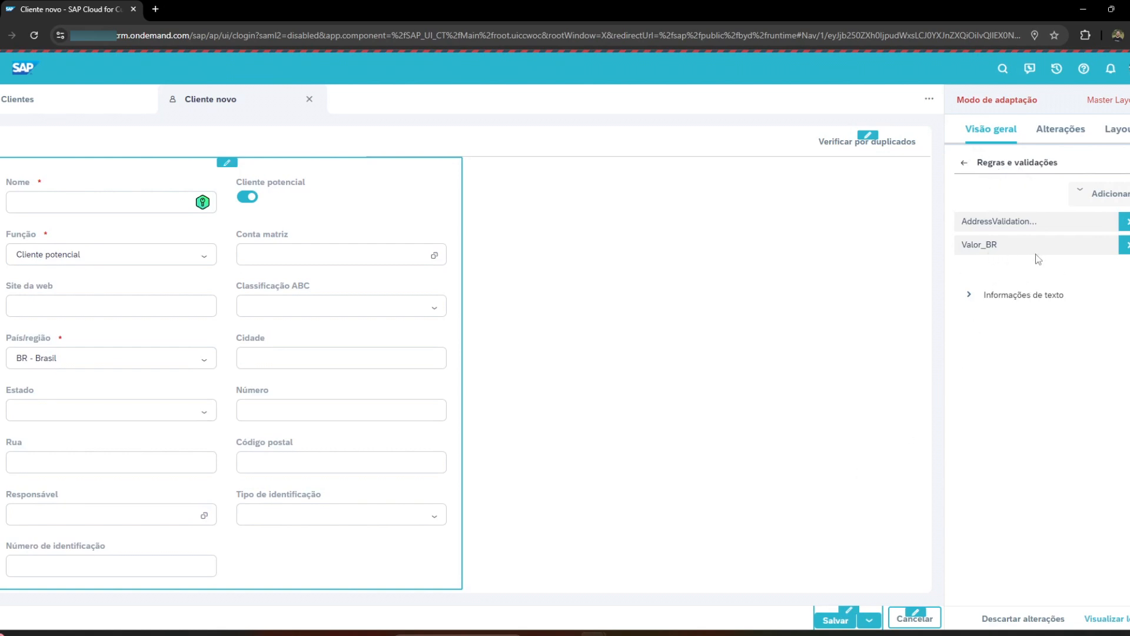
# Assign the Valor_BR rule to the País/região field as its predefined value.
pyautogui.click(27, 338)
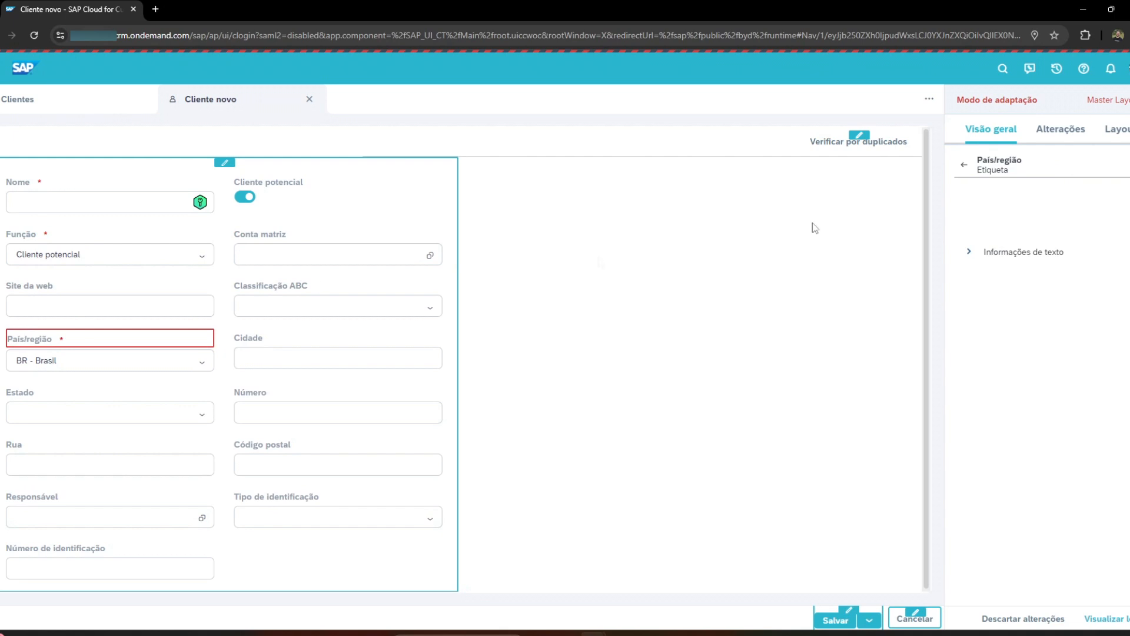
pyautogui.click(963, 166)
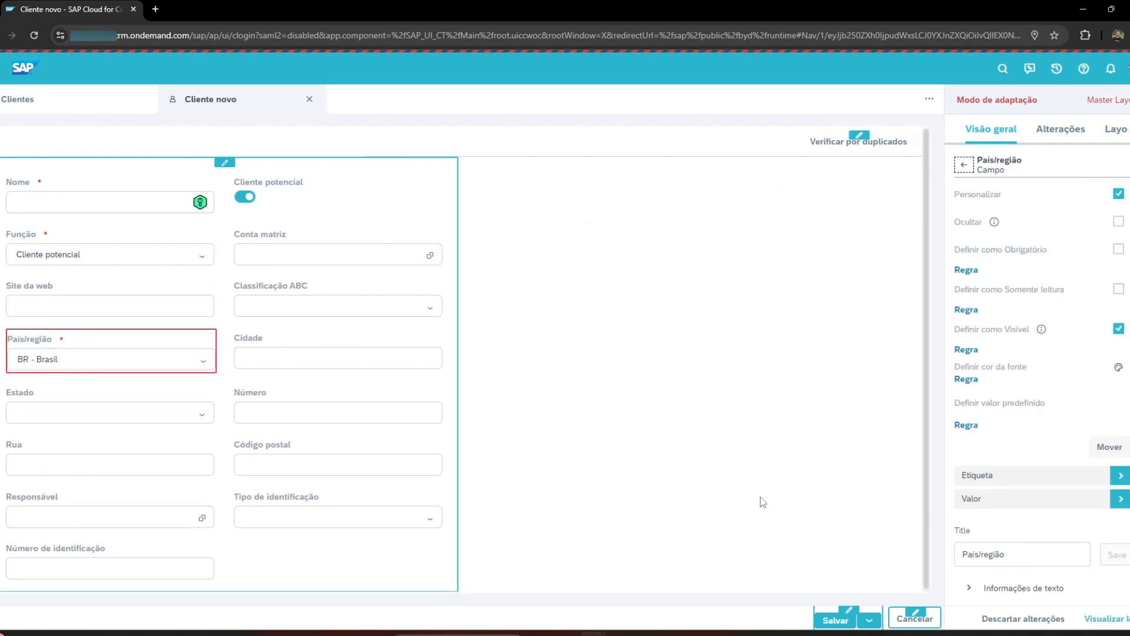
pyautogui.moveTo(958, 404); pyautogui.dragTo(1031, 402)
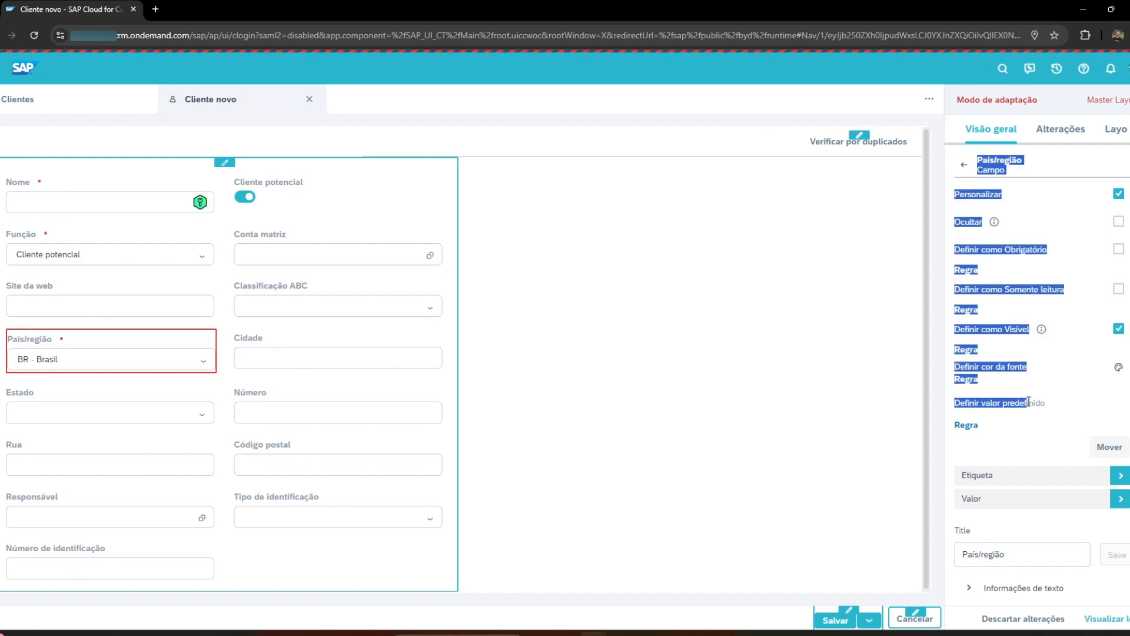
pyautogui.doubleClick(1024, 403)
pyautogui.click(973, 431)
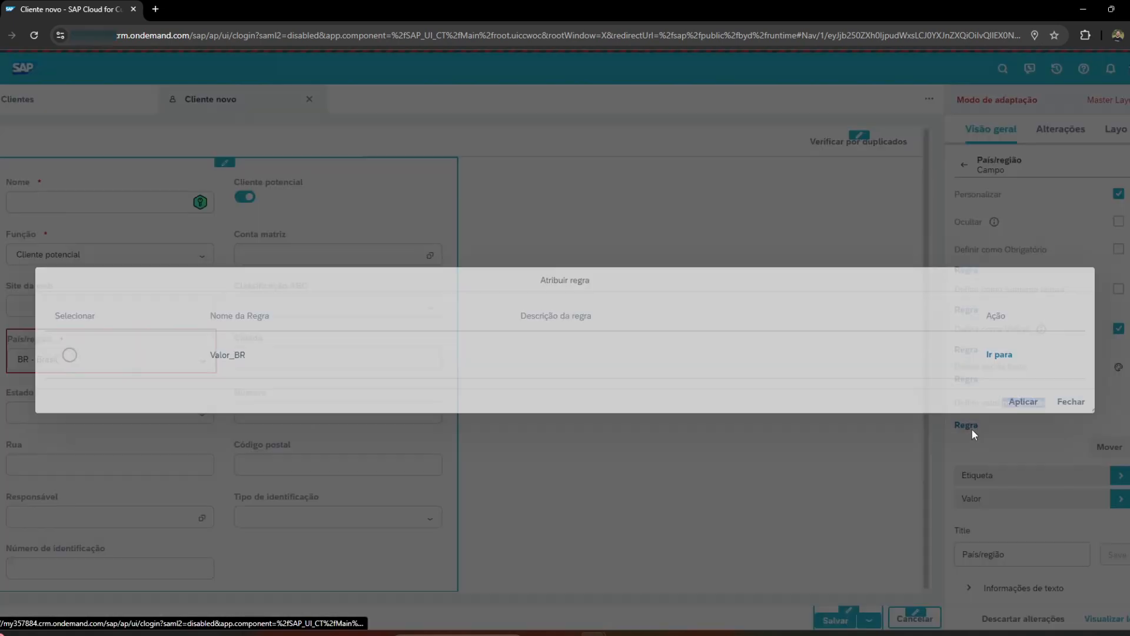
pyautogui.click(69, 355)
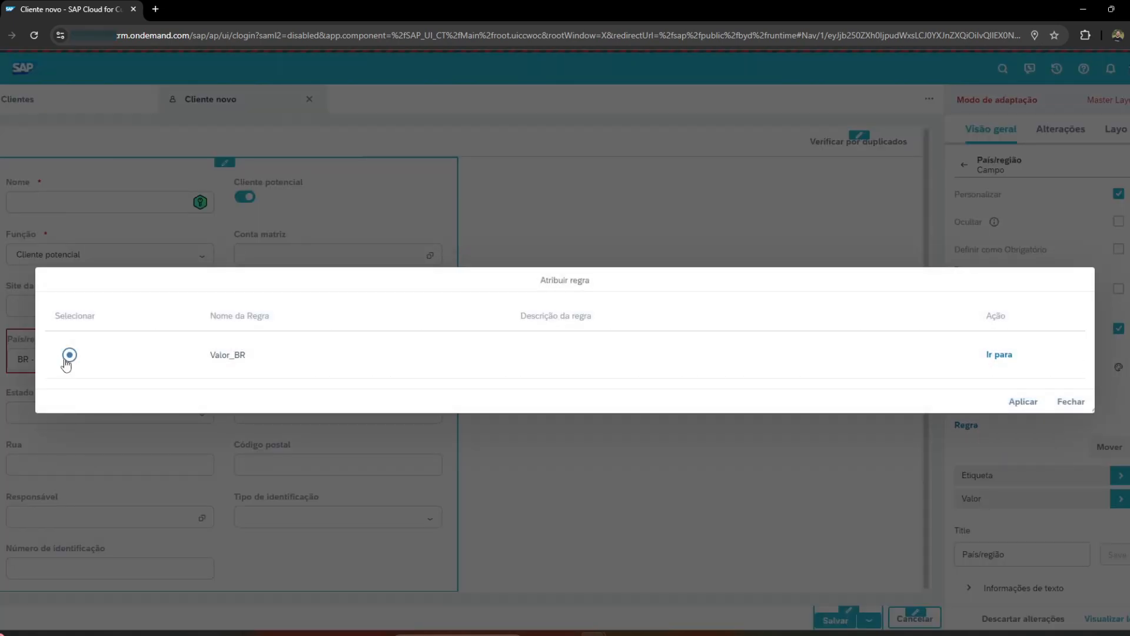
pyautogui.click(1022, 402)
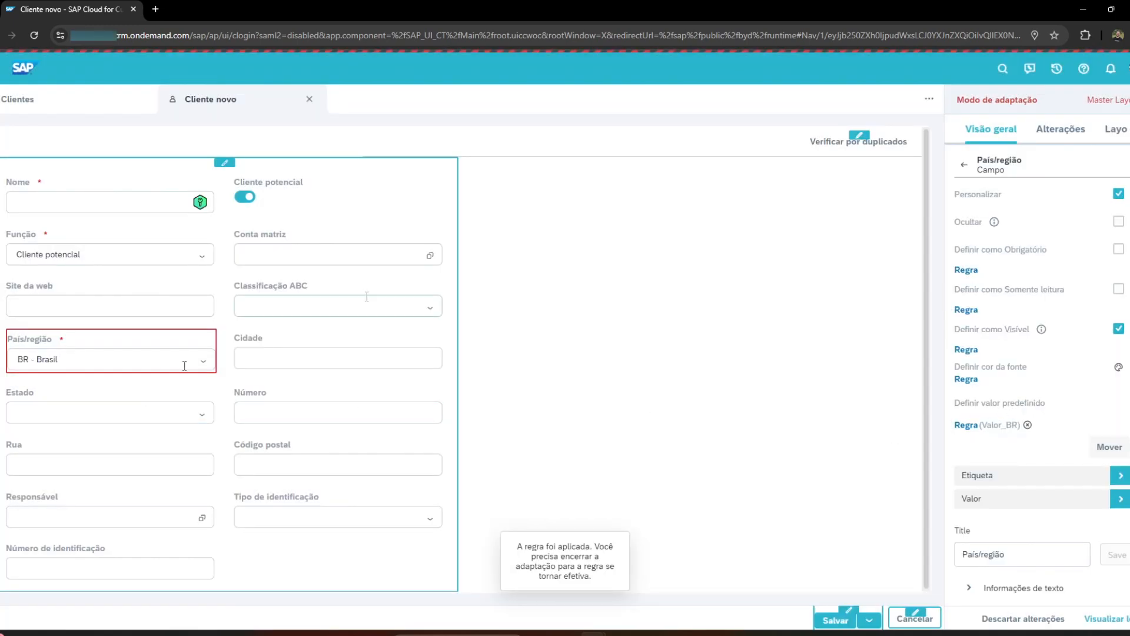
# Close the Cliente novo form without saving its changes and open a fresh new-customer form.
pyautogui.click(309, 99)
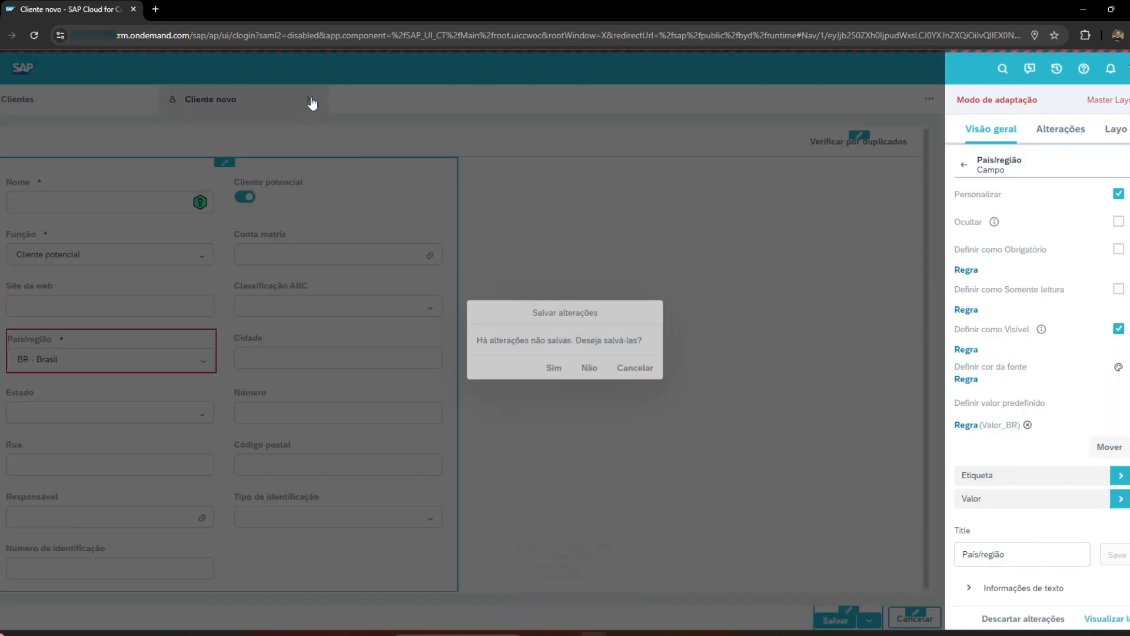
pyautogui.click(595, 359)
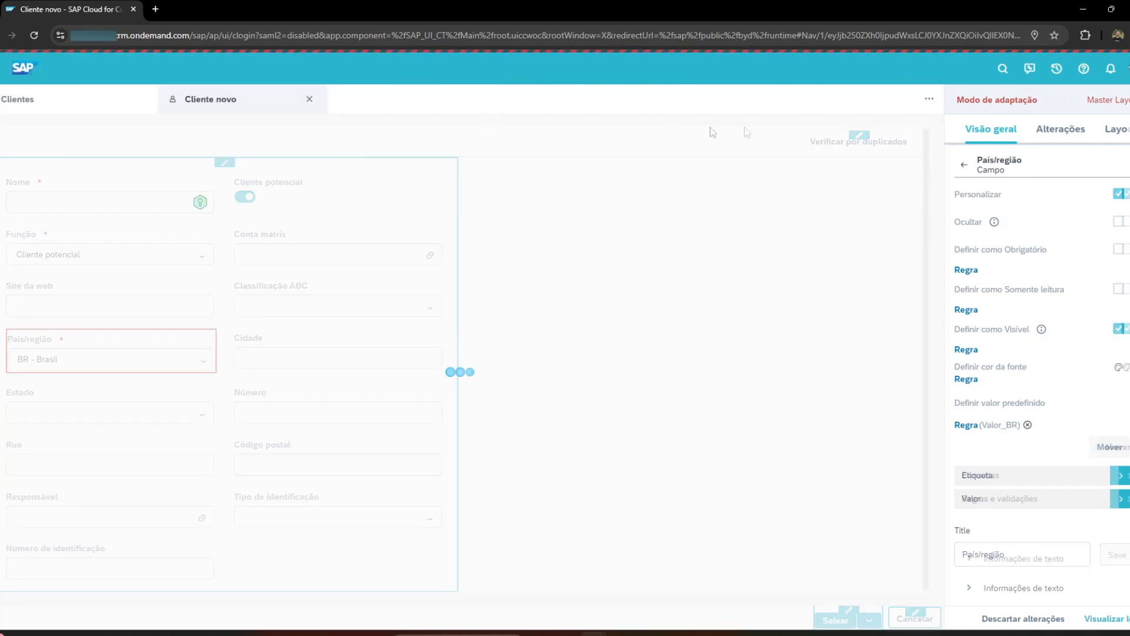
pyautogui.click(807, 157)
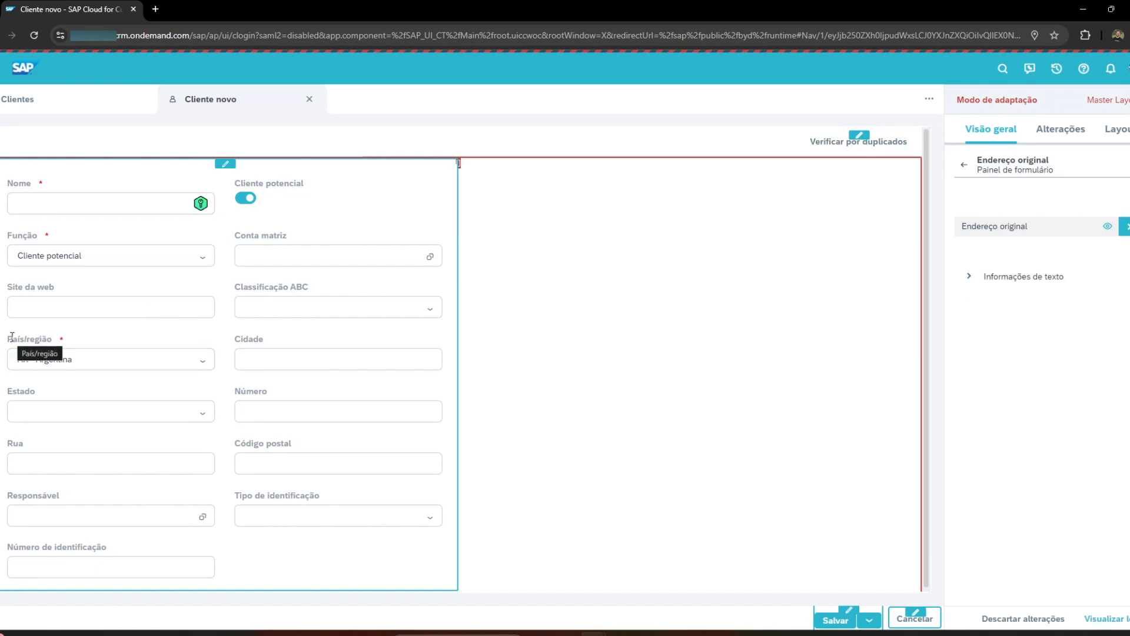
# Open the Valor_BR rule assigned to the predefined value of the País/região field for editing.
pyautogui.click(44, 340)
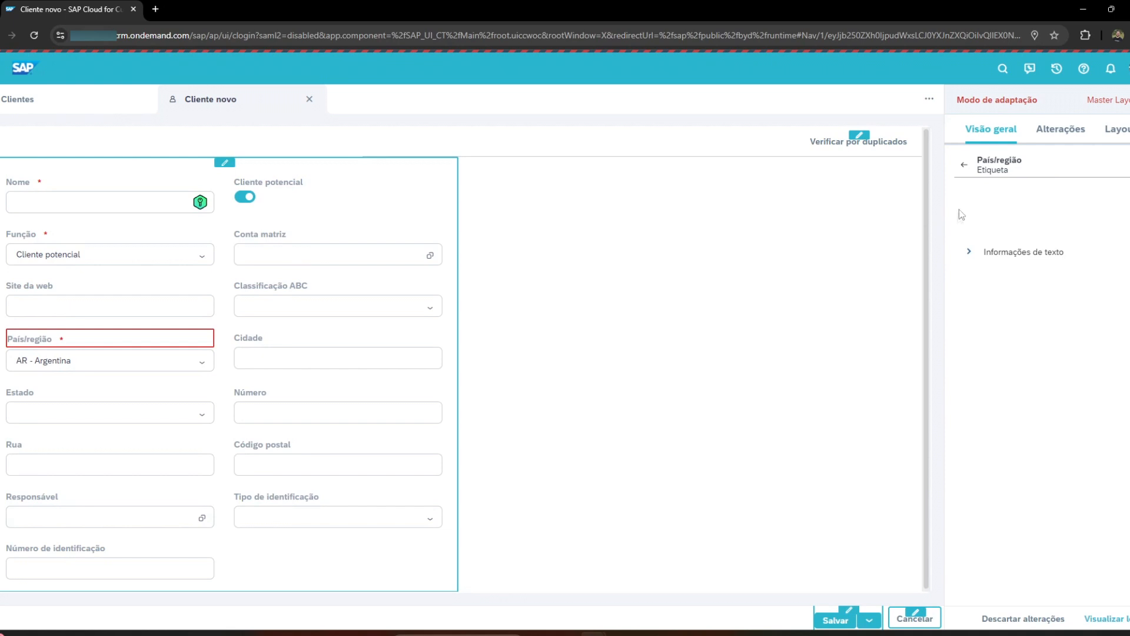
pyautogui.click(964, 166)
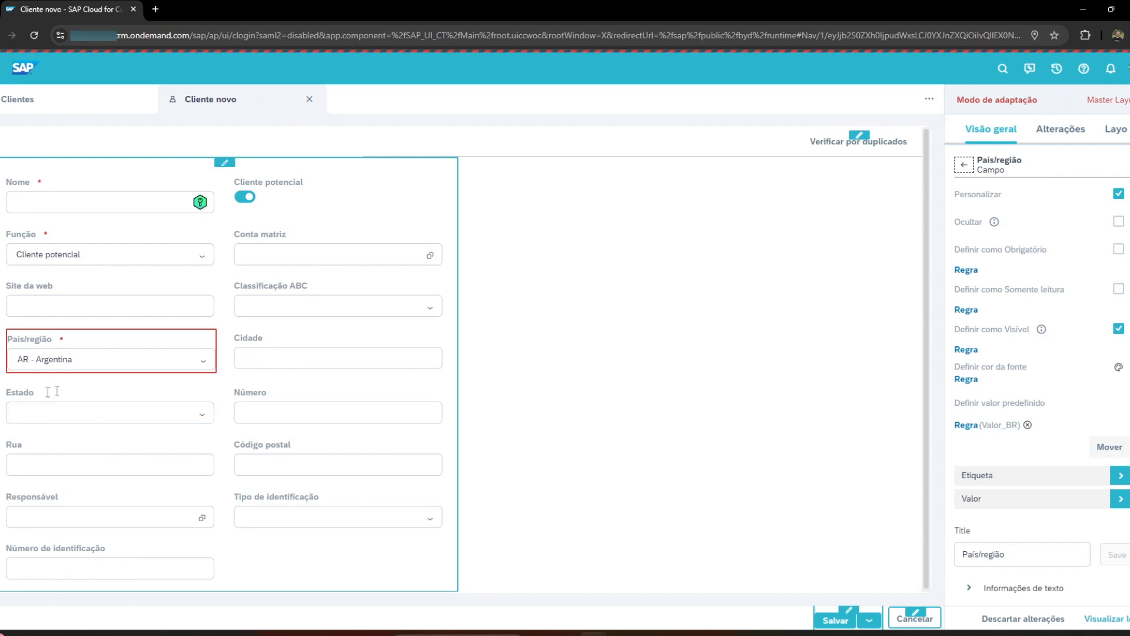
pyautogui.click(960, 425)
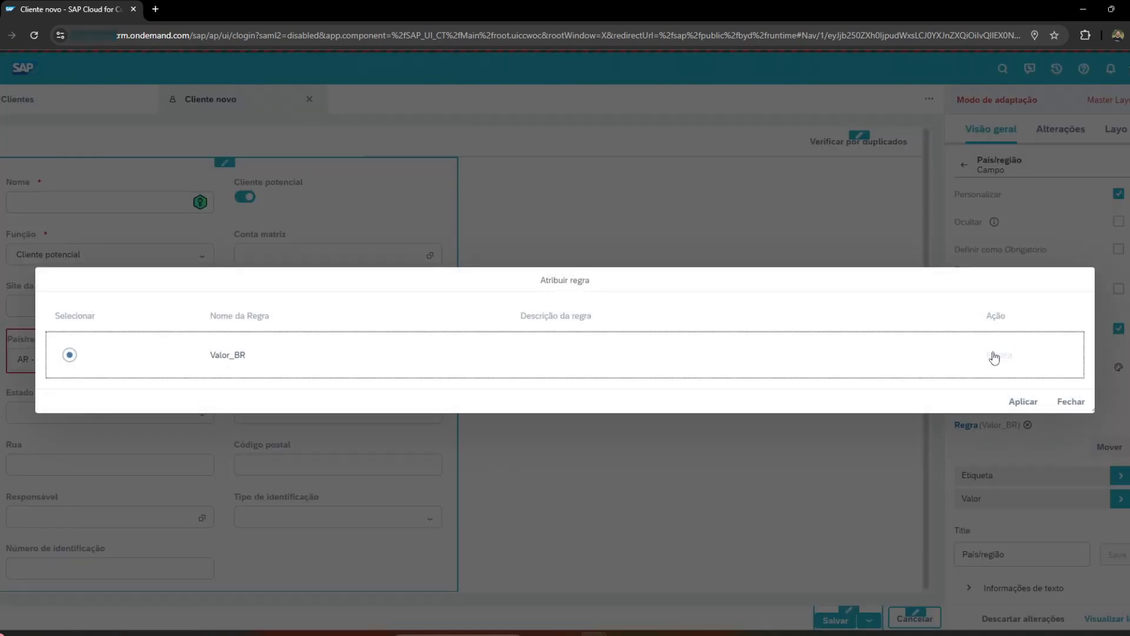
pyautogui.click(994, 356)
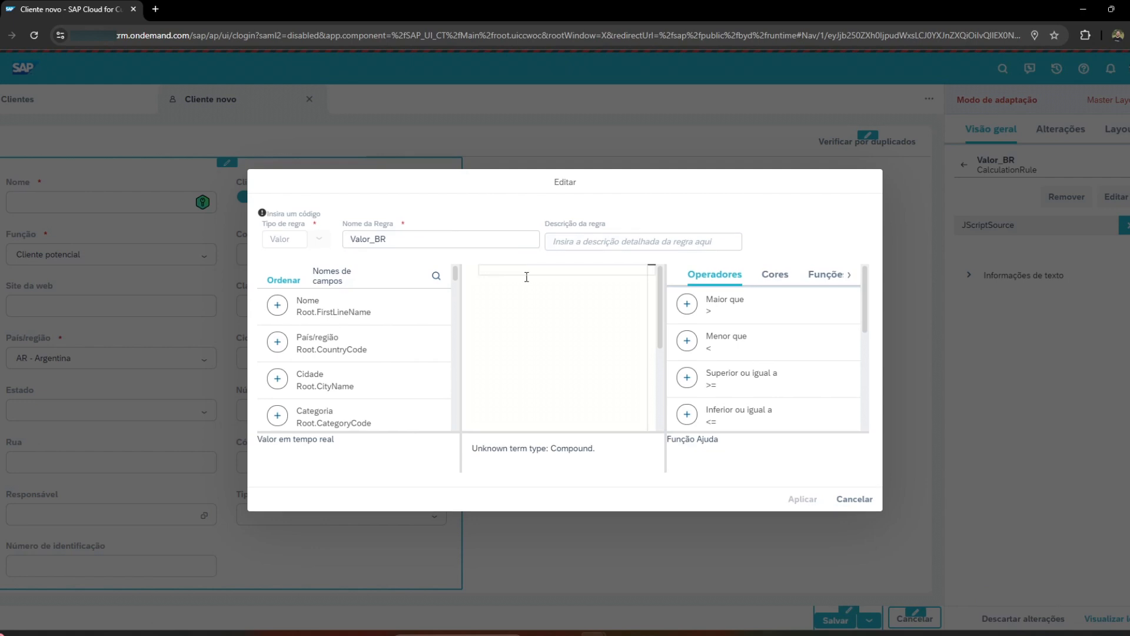
# Insert the IF function into the empty expression of the Valor_BR rule.
pyautogui.click(827, 275)
pyautogui.scroll(-5, 839, 337)
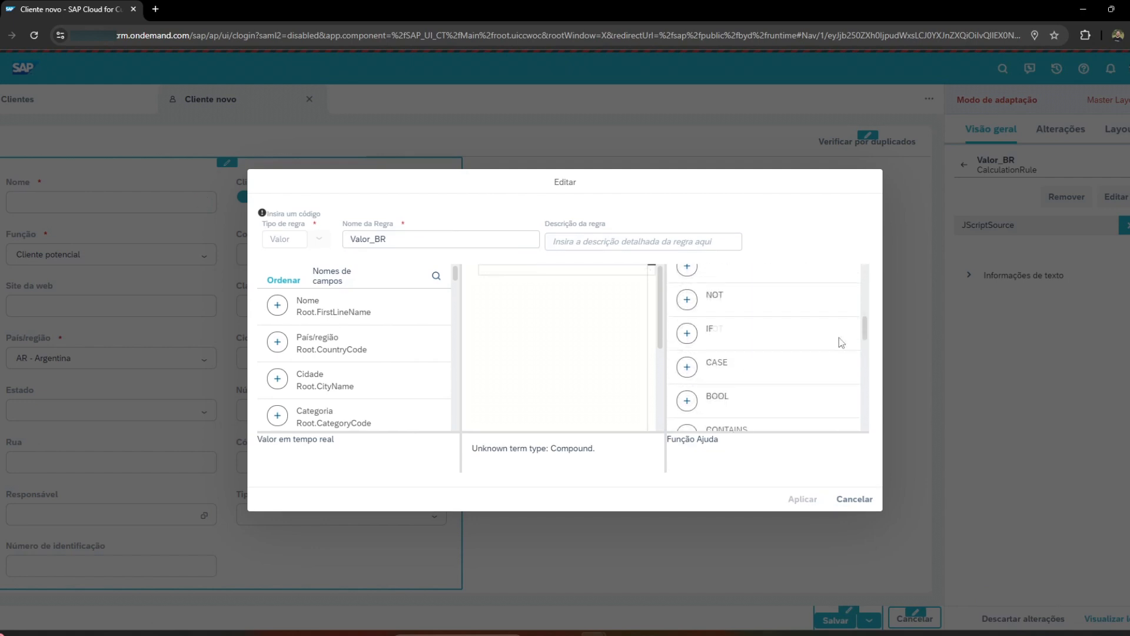
pyautogui.scroll(3, 768, 356)
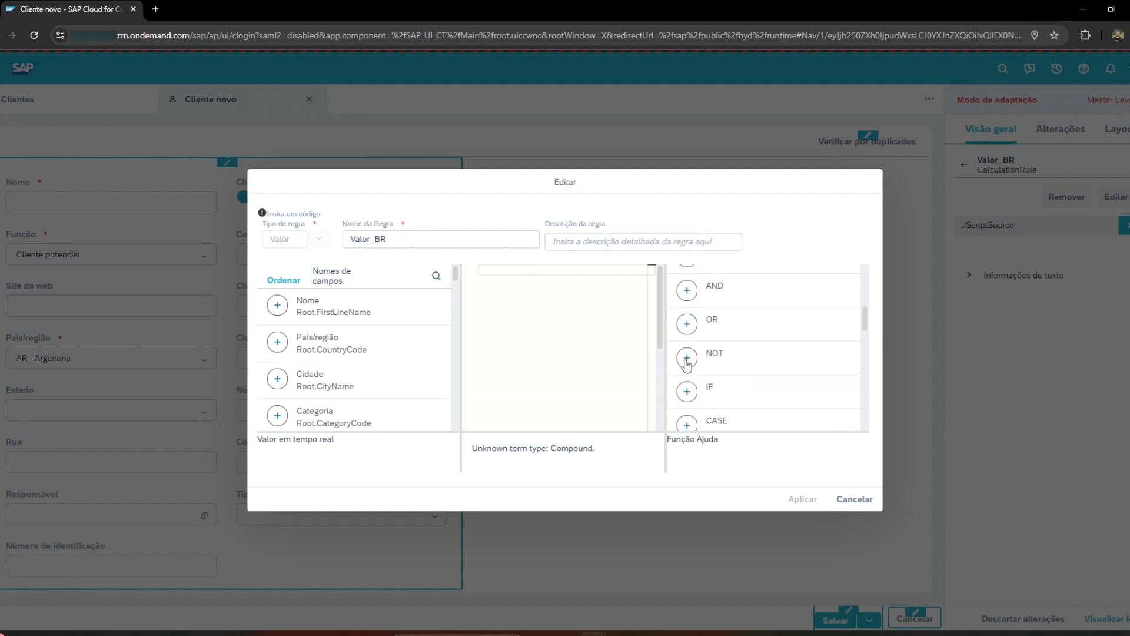
pyautogui.click(682, 392)
# Replace the IF function's condition placeholder with the País/região field Root.CountryCode, searching the field list for "cou".
pyautogui.click(563, 269)
pyautogui.moveTo(492, 269); pyautogui.dragTo(578, 269)
pyautogui.press('BackSpace')
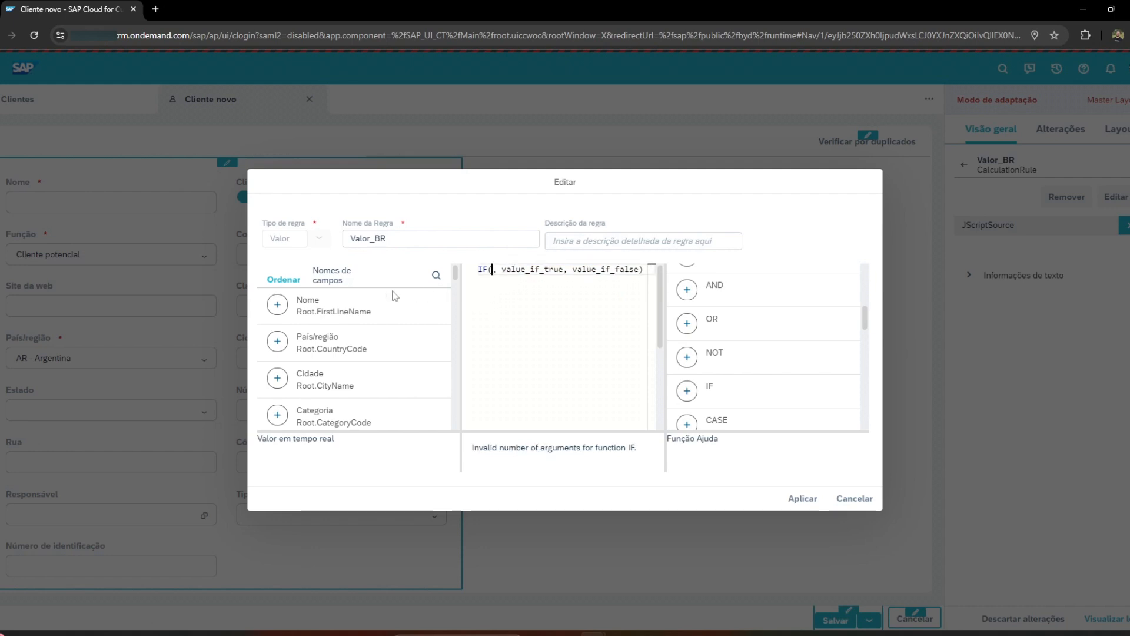
pyautogui.click(436, 275)
pyautogui.write('cou')
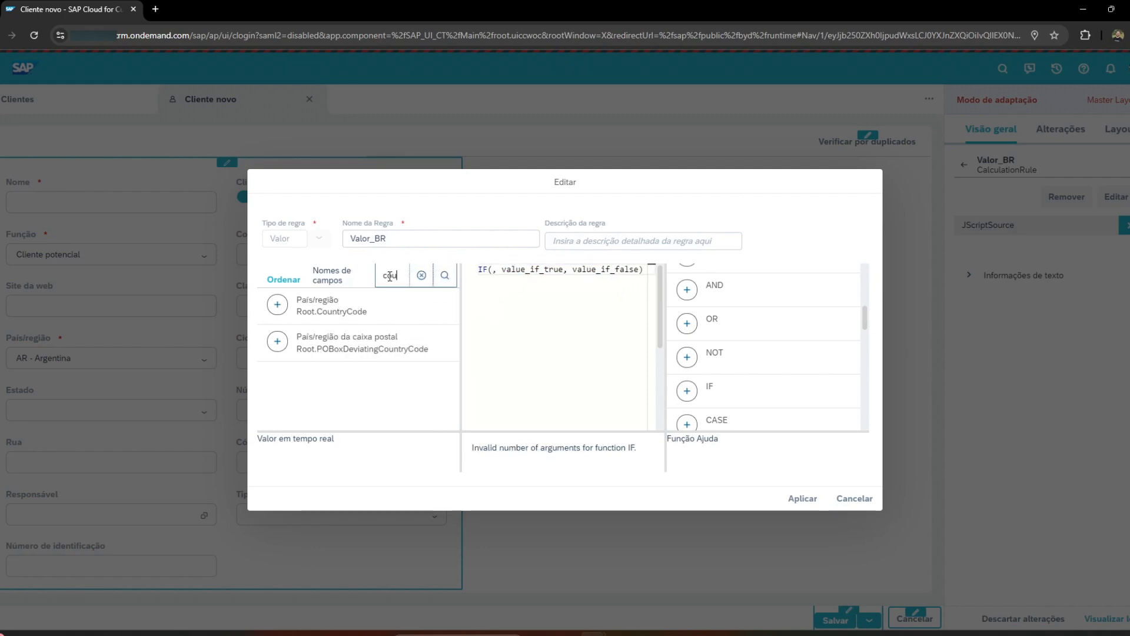
pyautogui.click(277, 305)
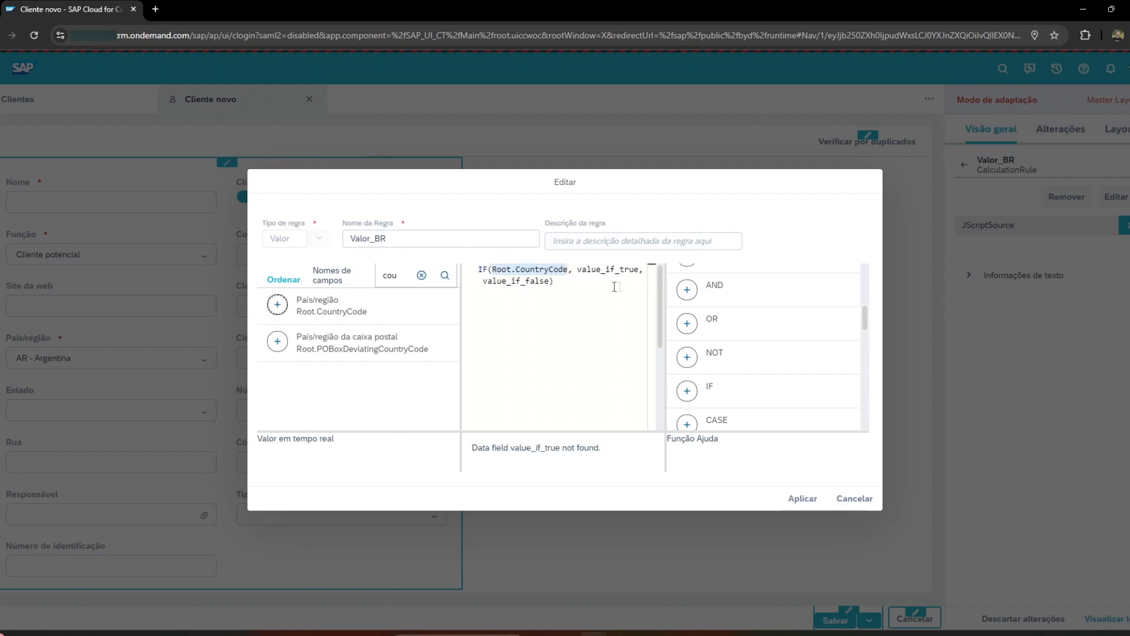
# Complete the IF condition in the rule expression as Root.CountryCode=='BR'.
pyautogui.click(569, 269)
pyautogui.write("==''")
pyautogui.press('Left')
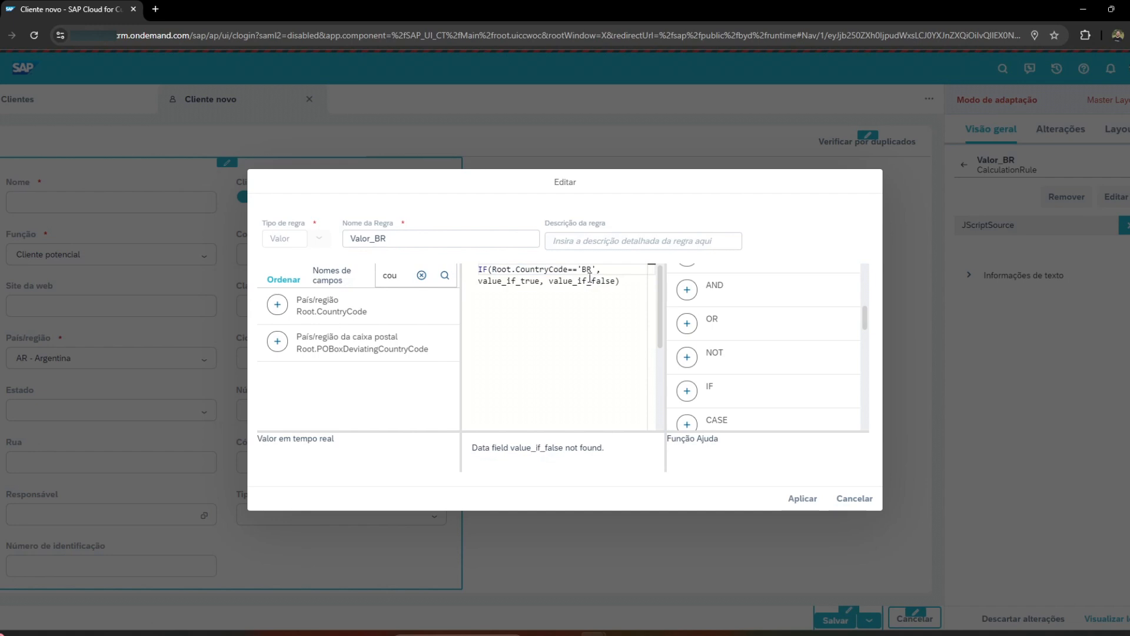
# Replace the IF function's true placeholder with 'SC' and its false placeholder with an empty string.
pyautogui.moveTo(540, 282); pyautogui.dragTo(481, 282)
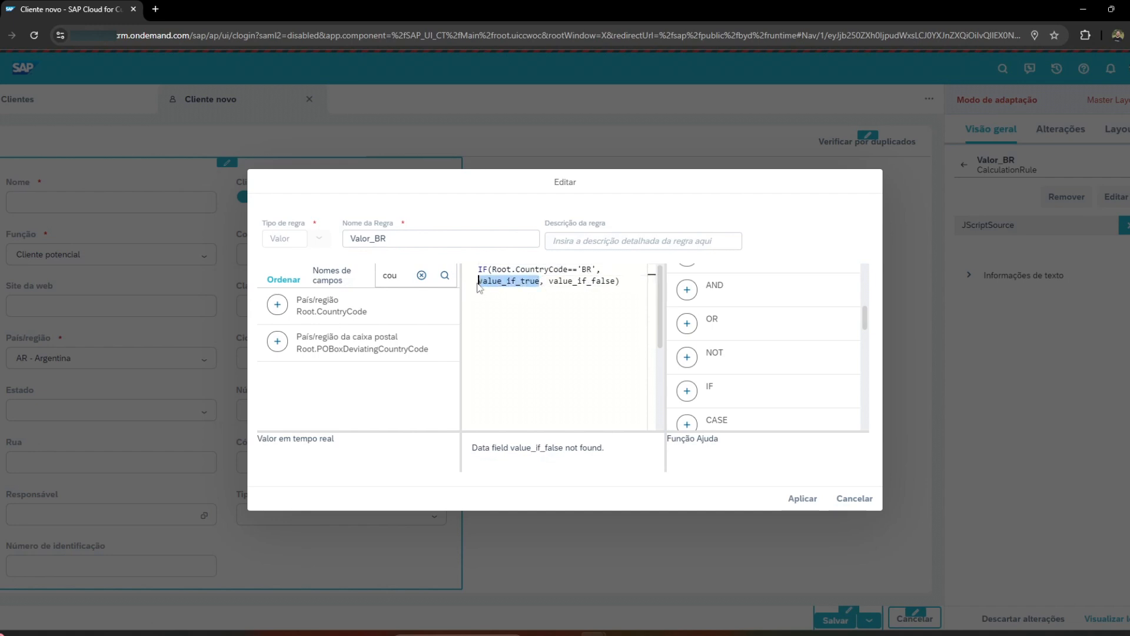
pyautogui.press('BackSpace')
pyautogui.write("''")
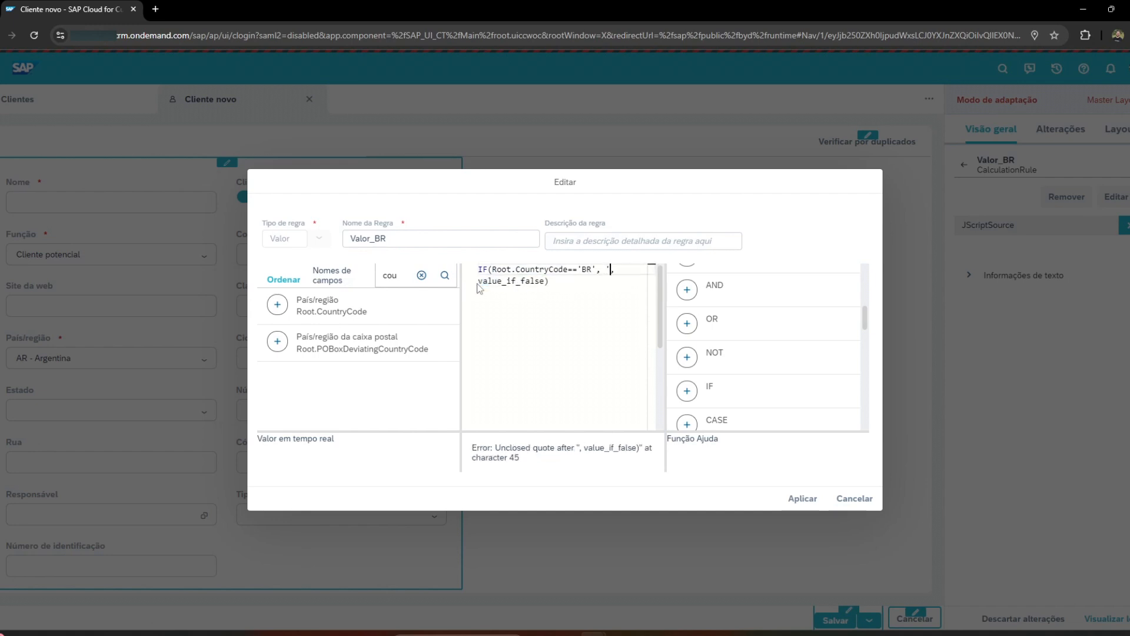
pyautogui.press('Left')
pyautogui.press('capslock')
pyautogui.write('SC')
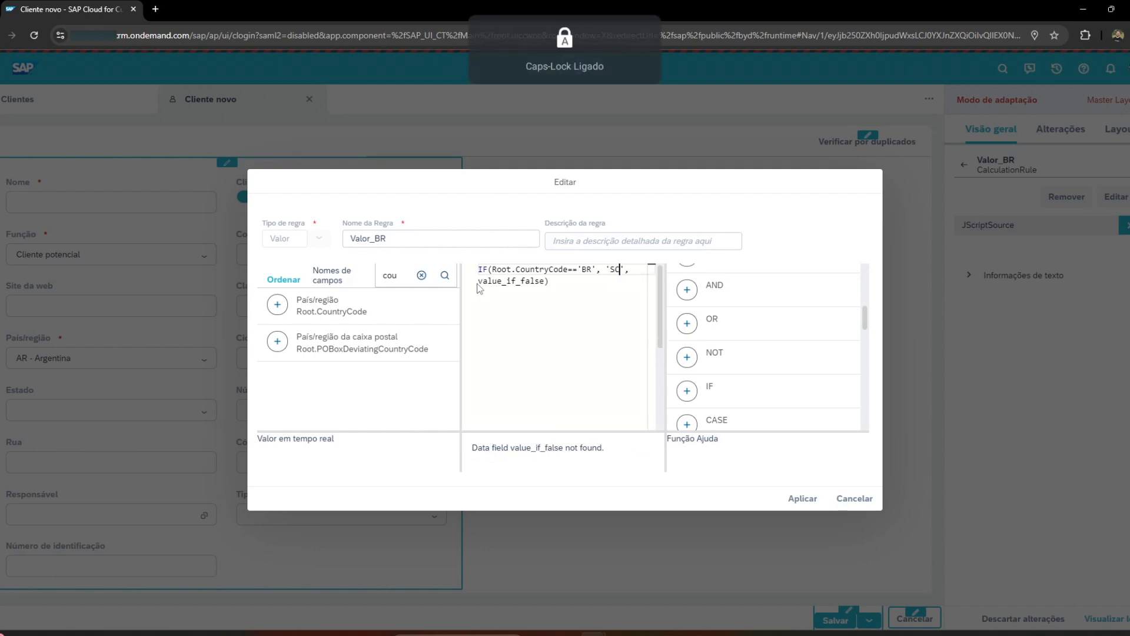
pyautogui.moveTo(480, 281); pyautogui.dragTo(549, 280)
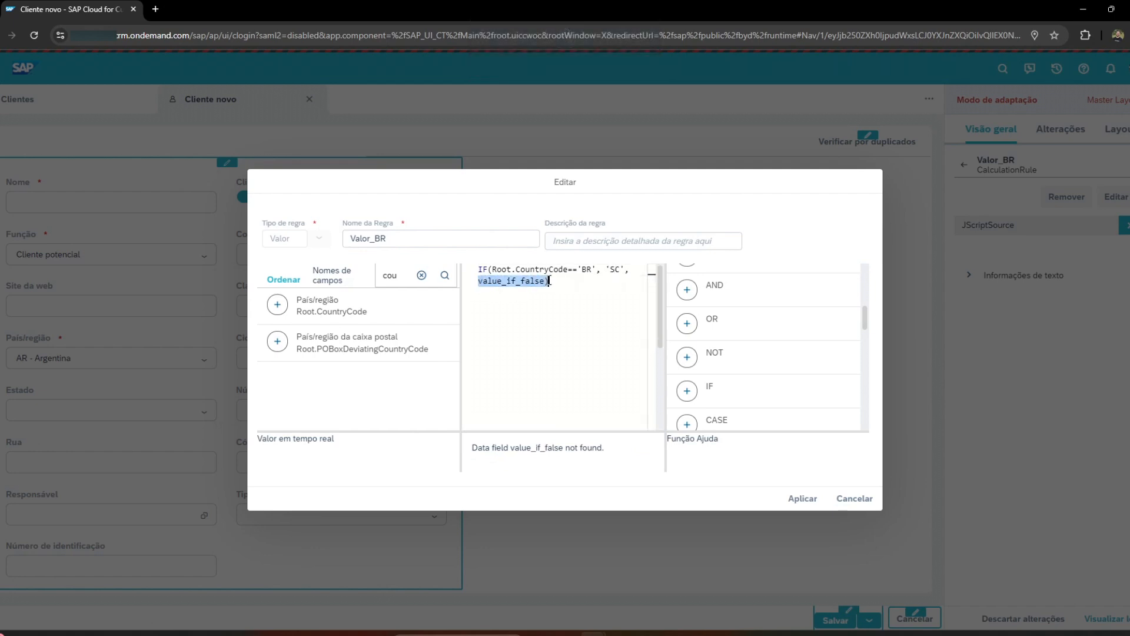
pyautogui.write("''")
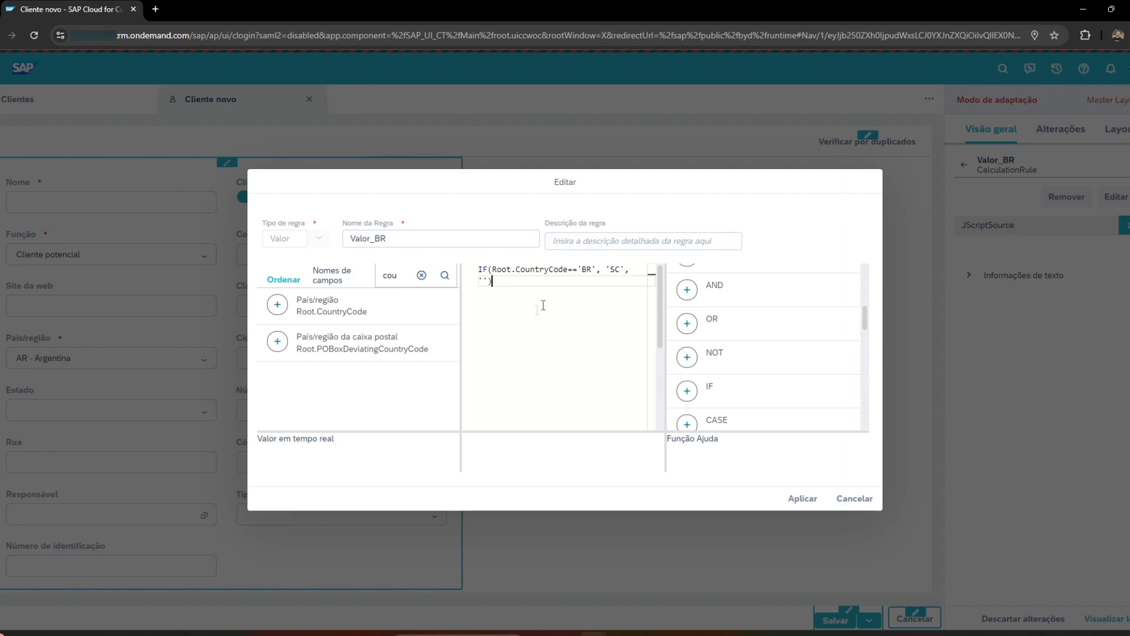
pyautogui.moveTo(581, 269); pyautogui.dragTo(591, 269)
pyautogui.write('AR')
pyautogui.press('BackSpace')
pyautogui.press('BackSpace')
pyautogui.write('BR')
# Rename the rule as Valor_BRSC and apply the edited rule.
pyautogui.click(427, 238)
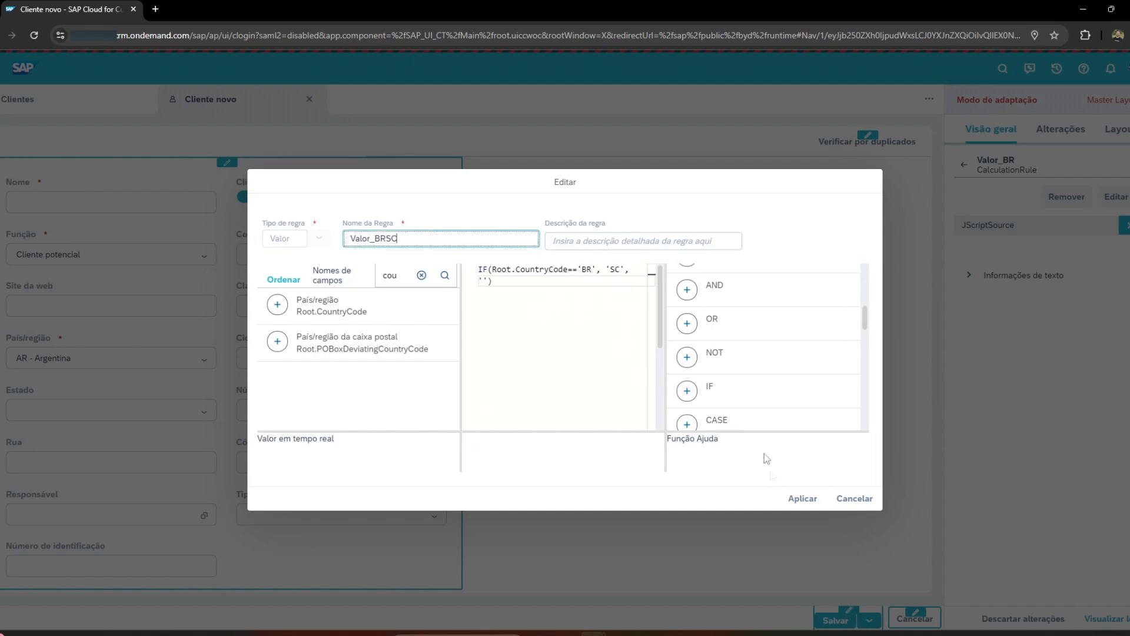
pyautogui.click(800, 499)
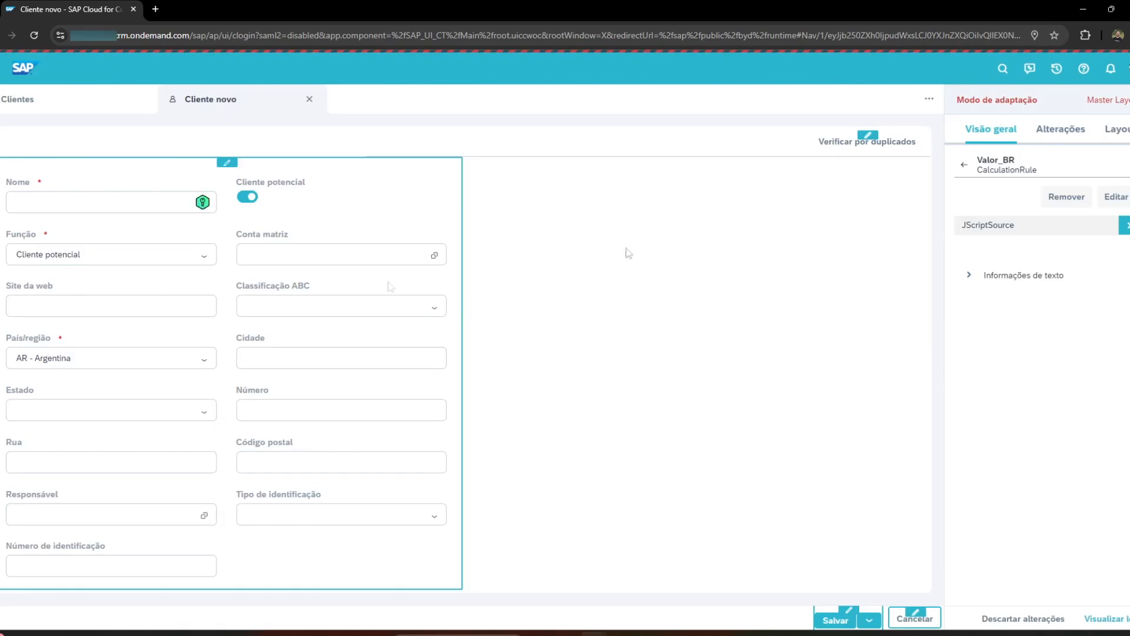
# Assign the Valor_BRSC rule to the predefined value of the Estado field.
pyautogui.moveTo(17, 334); pyautogui.dragTo(75, 334)
pyautogui.click(23, 389)
pyautogui.click(23, 389)
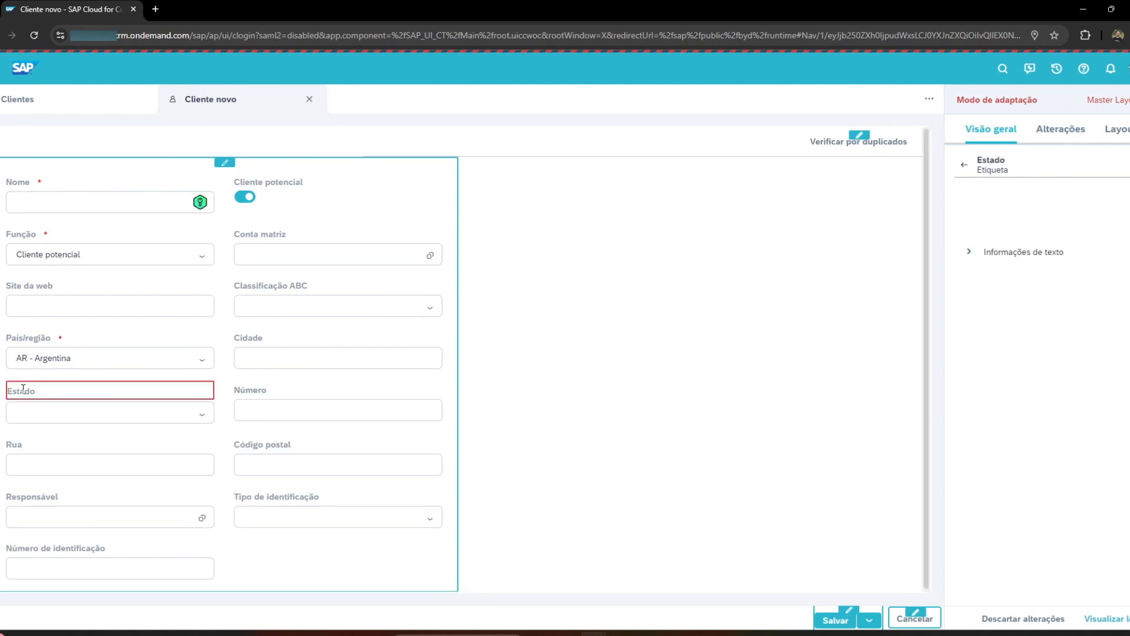
pyautogui.click(964, 165)
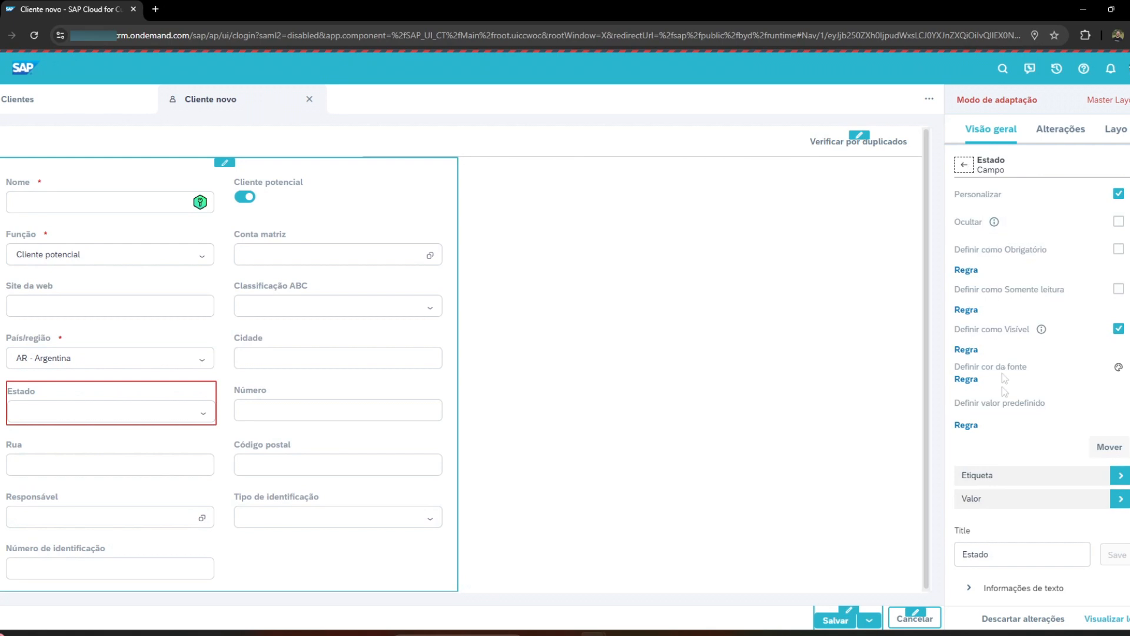
pyautogui.moveTo(965, 404); pyautogui.dragTo(1046, 405)
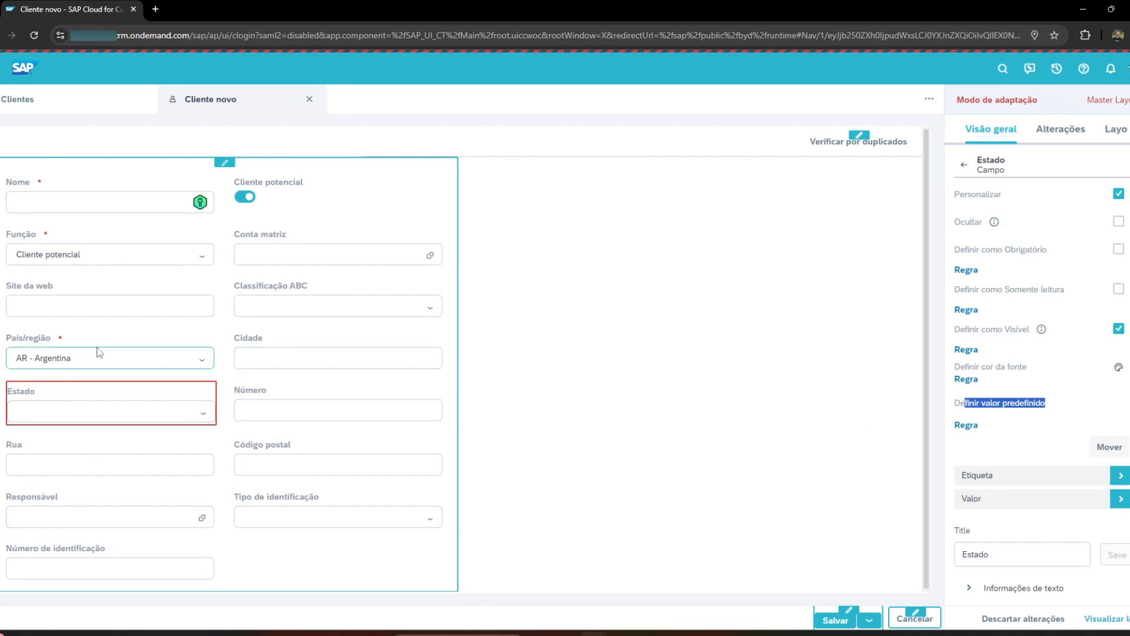
pyautogui.click(975, 428)
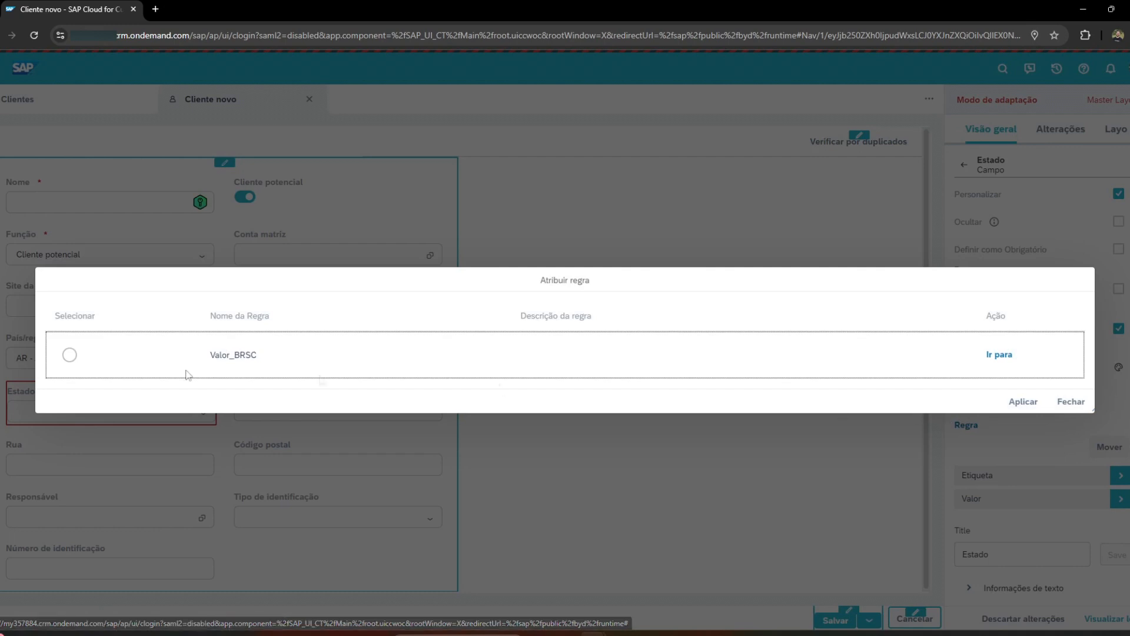
pyautogui.click(69, 355)
pyautogui.click(1022, 401)
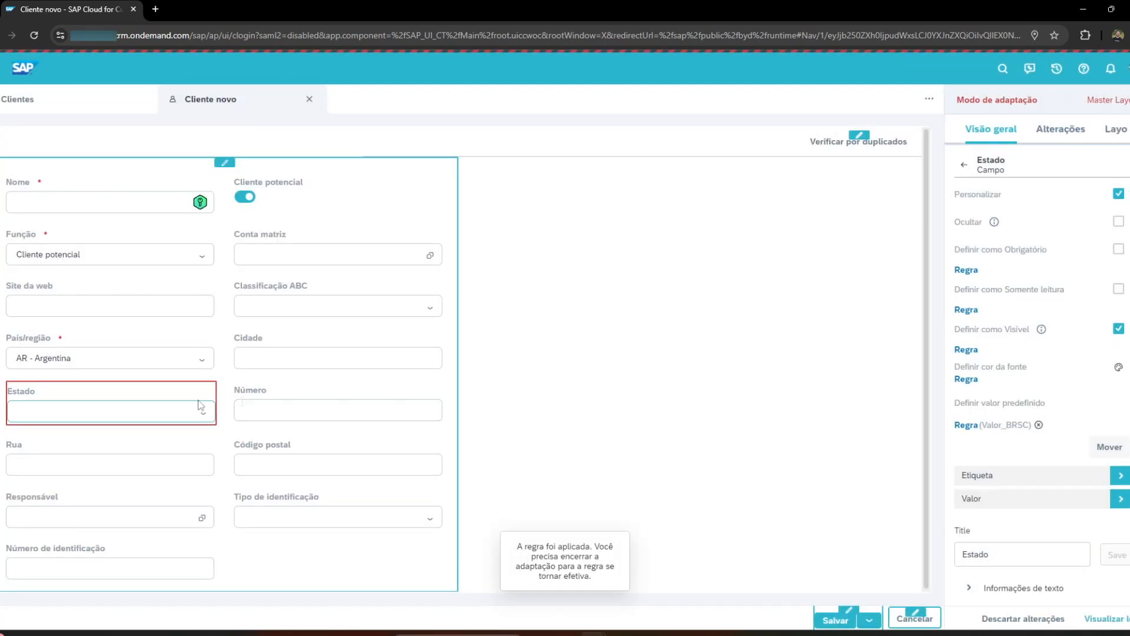
# Remove the Valor_BRSC rule from the predefined value of the País/região field.
pyautogui.click(47, 355)
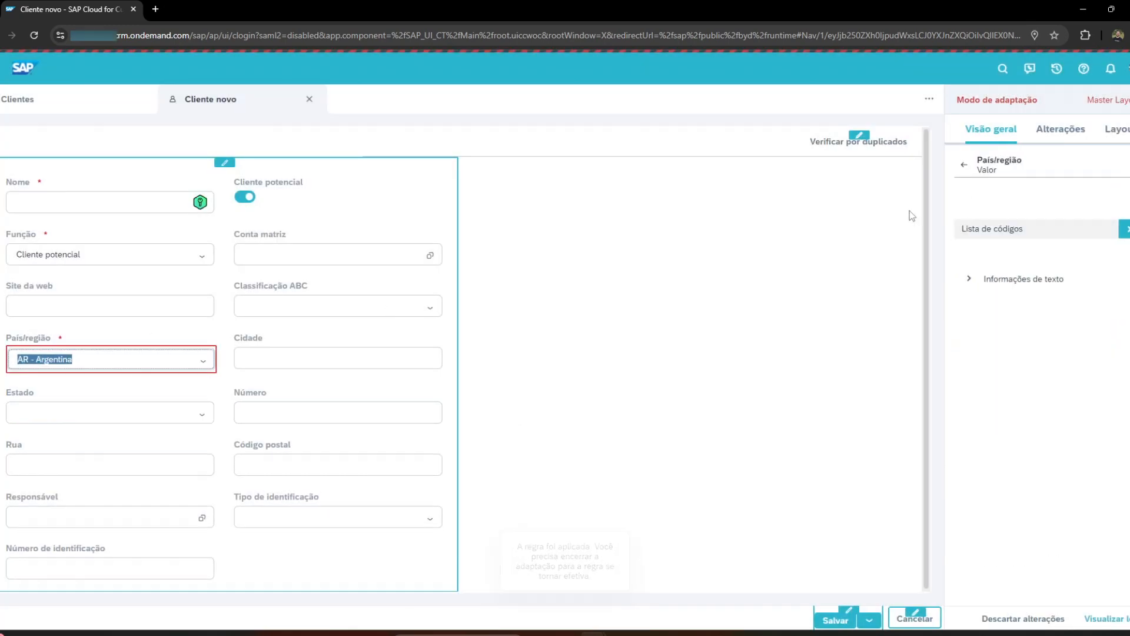
pyautogui.click(964, 164)
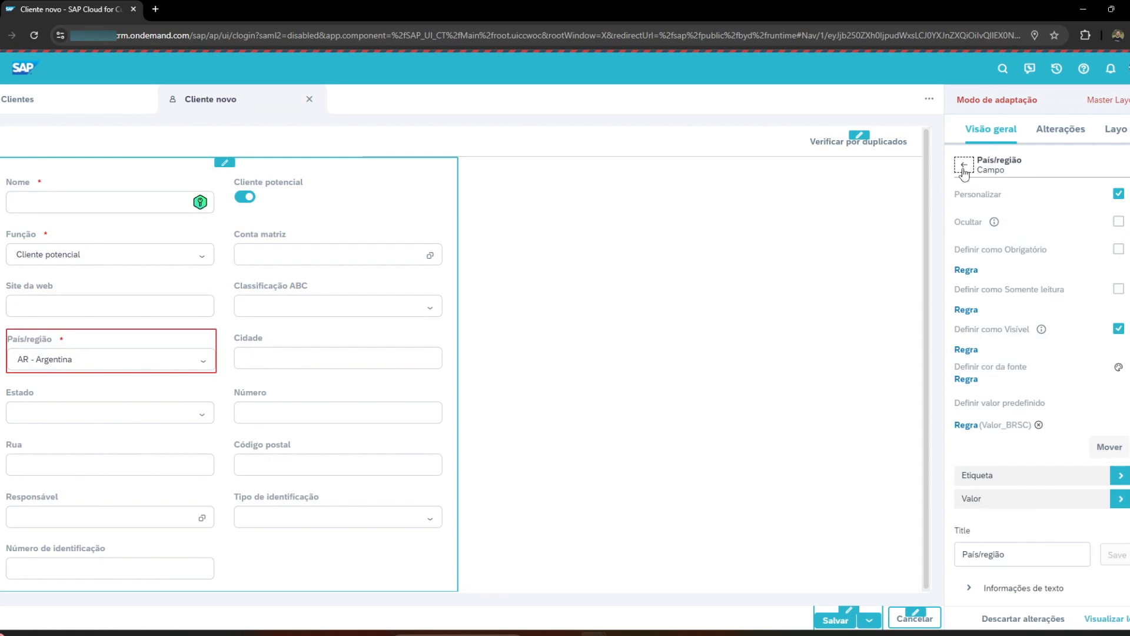
pyautogui.click(1038, 424)
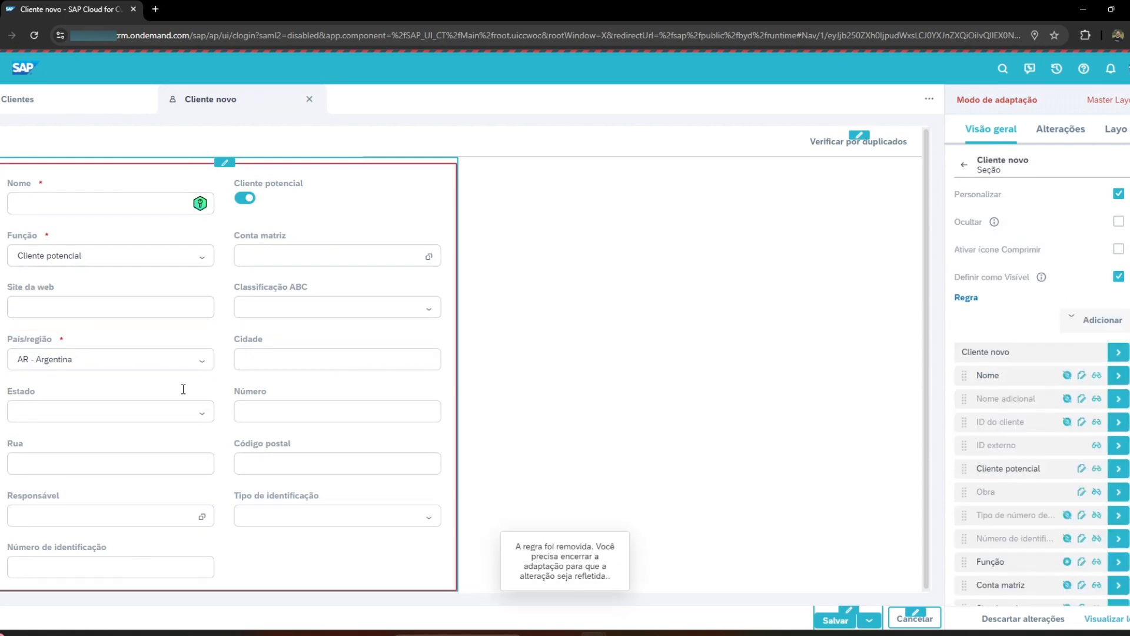
# Check which rule is assigned to the predefined value of the País/região and Estado fields.
pyautogui.click(83, 359)
pyautogui.click(963, 165)
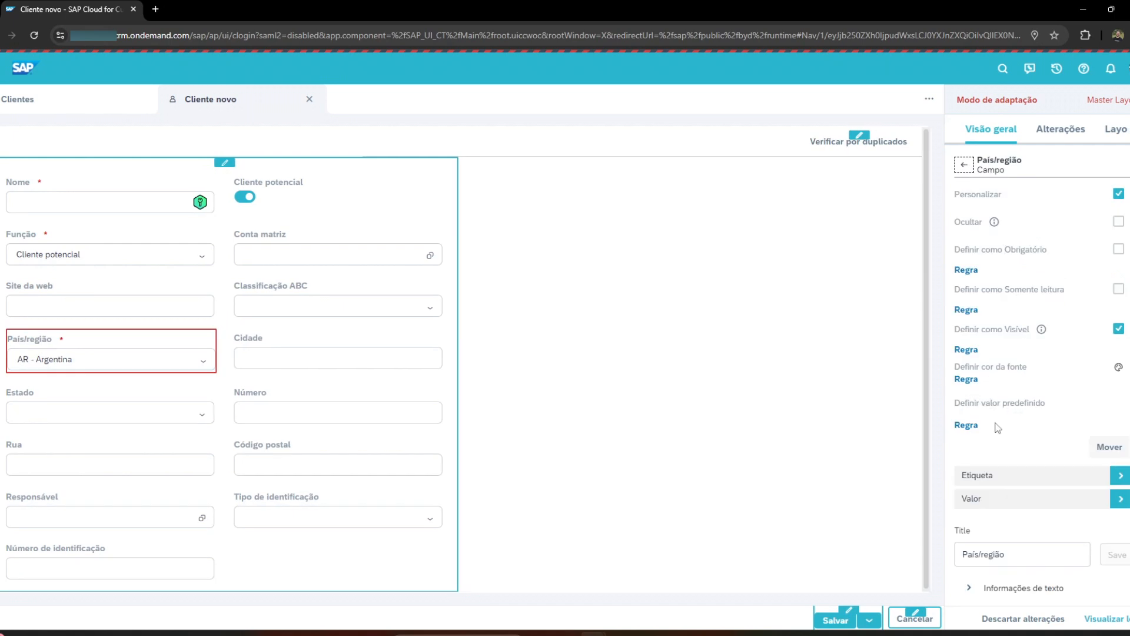
pyautogui.click(35, 412)
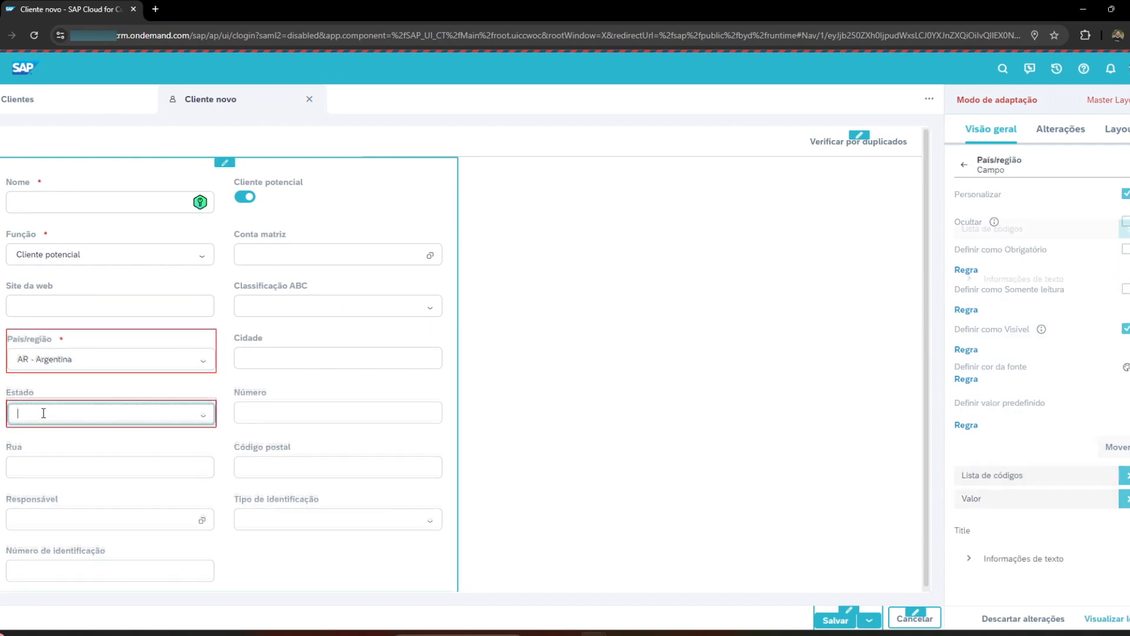
pyautogui.click(964, 167)
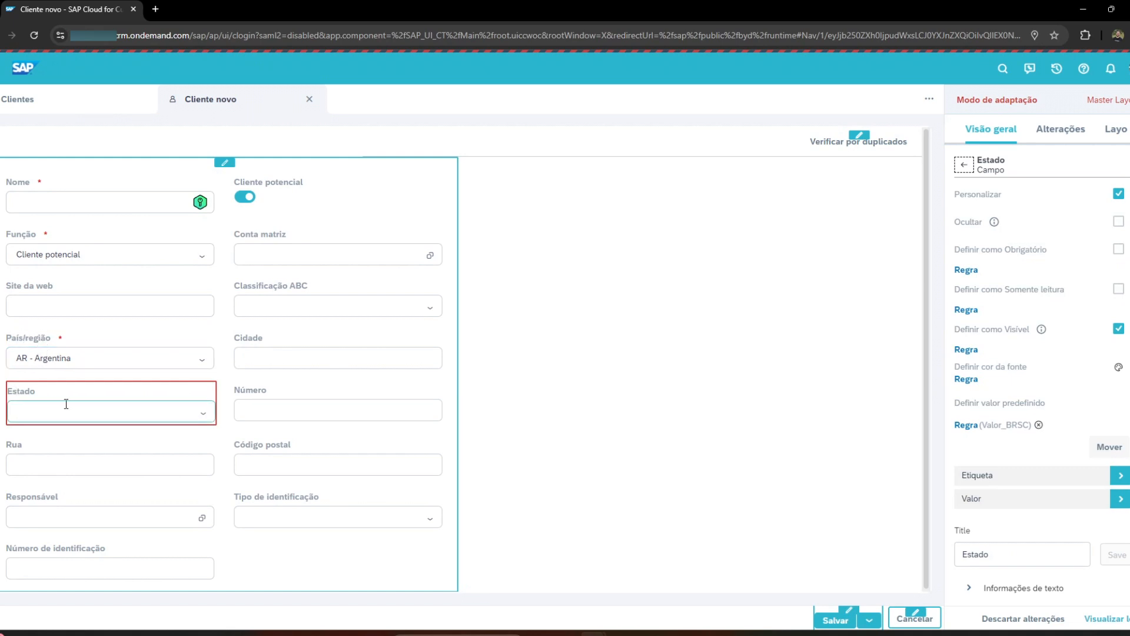
# Discard the open Cliente novo form and create another new-customer form from the Clientes list.
pyautogui.click(309, 99)
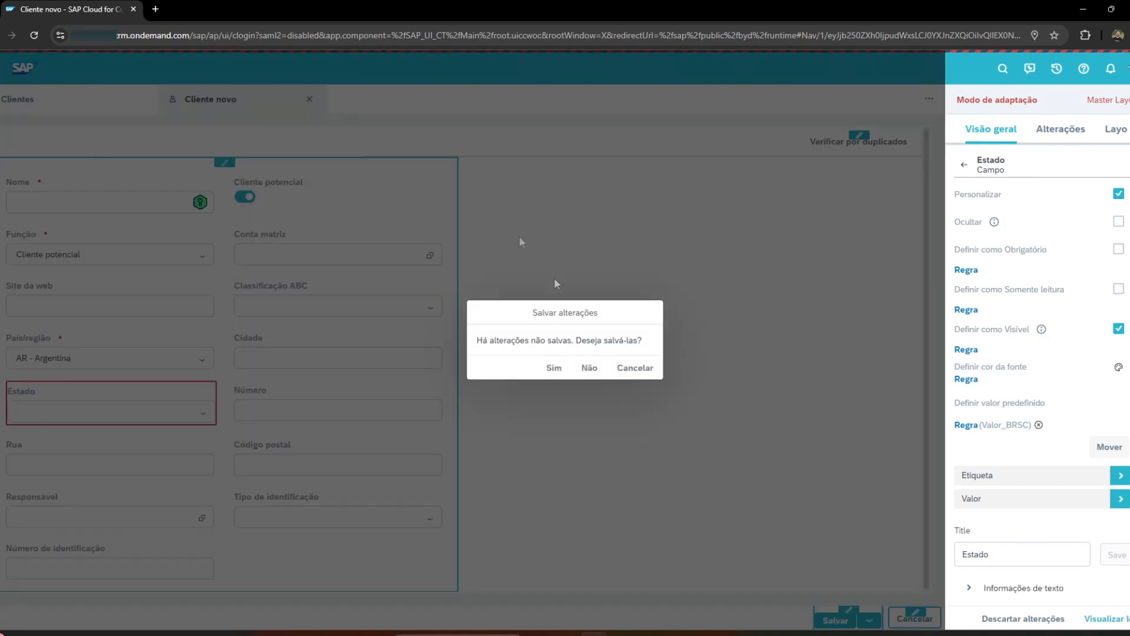
pyautogui.click(595, 369)
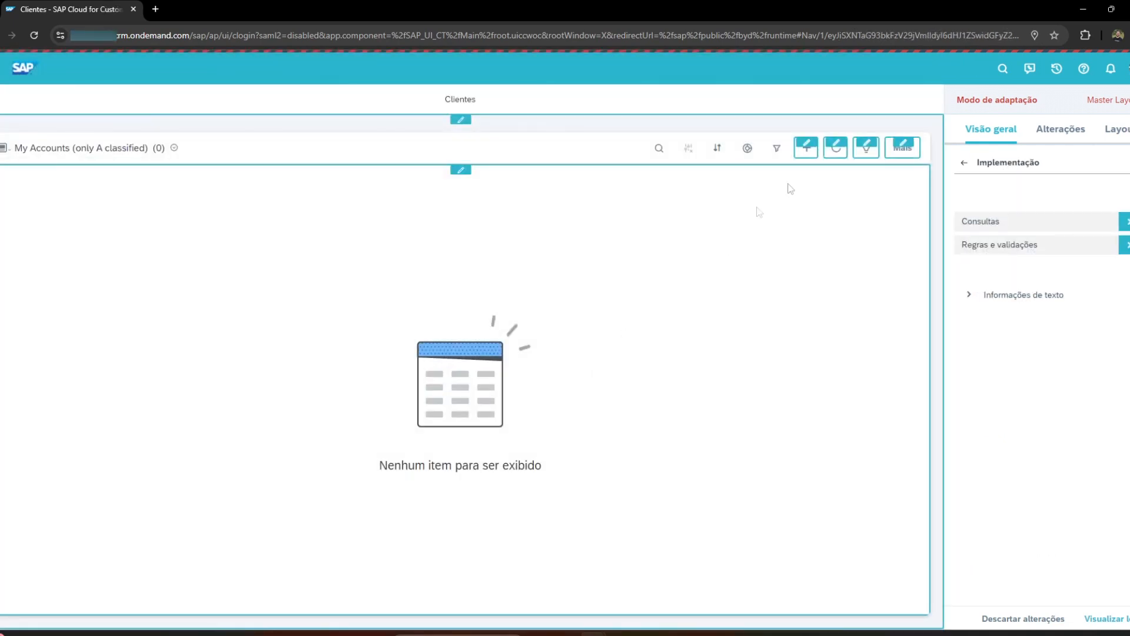
pyautogui.click(806, 147)
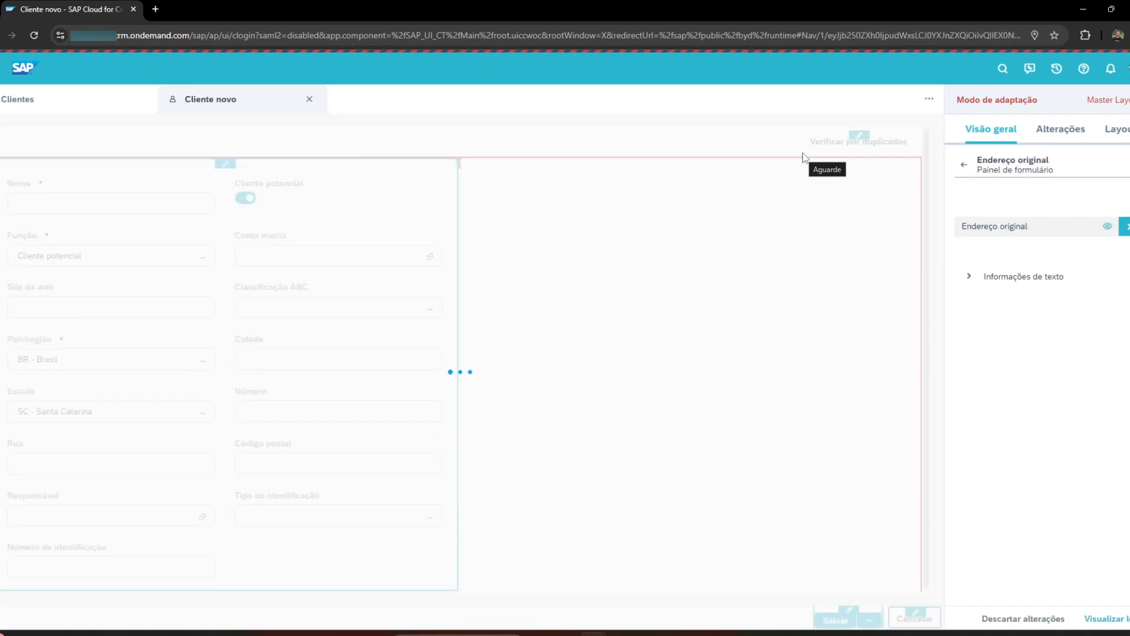
# Test the Estado default by switching País/região to AR - Argentina and back to BR - Brasil.
pyautogui.moveTo(8, 340); pyautogui.dragTo(49, 340)
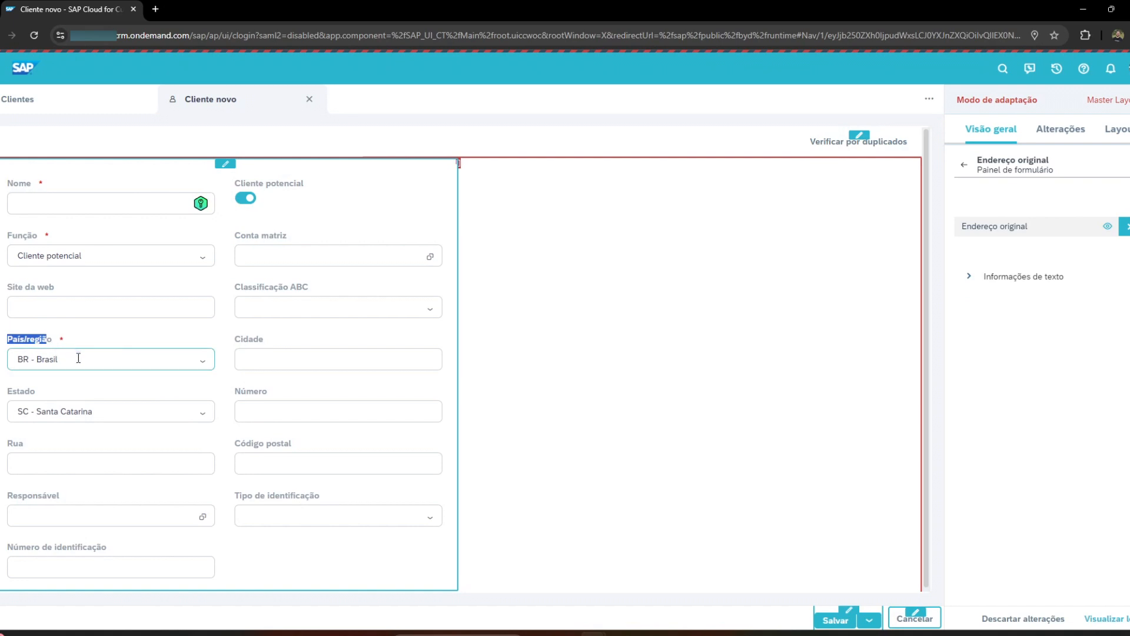
pyautogui.click(200, 365)
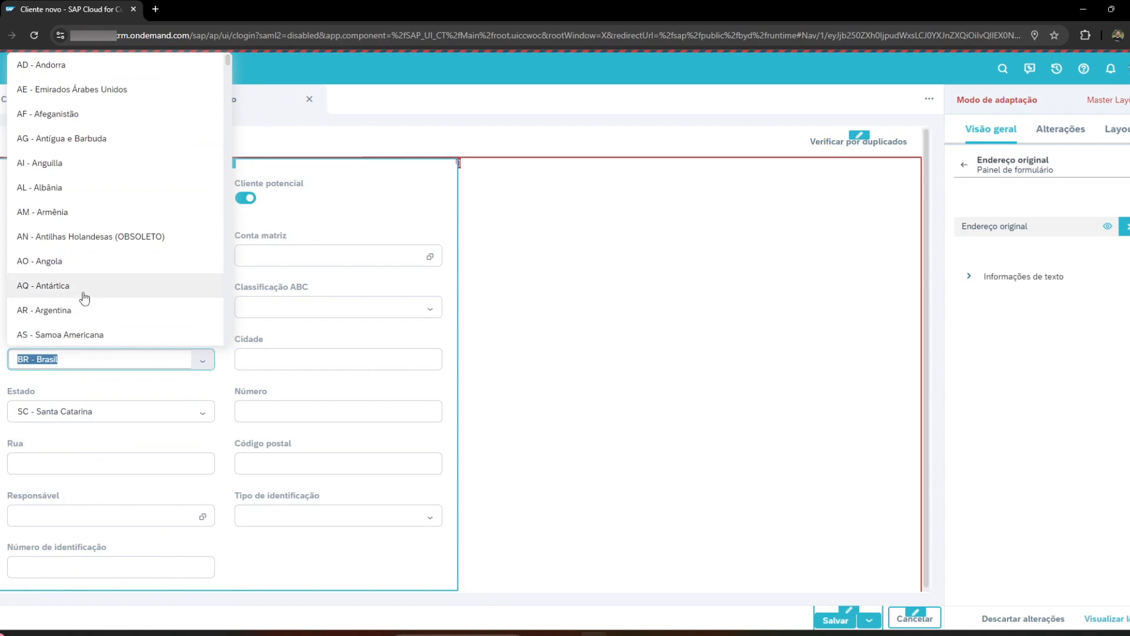
pyautogui.click(82, 309)
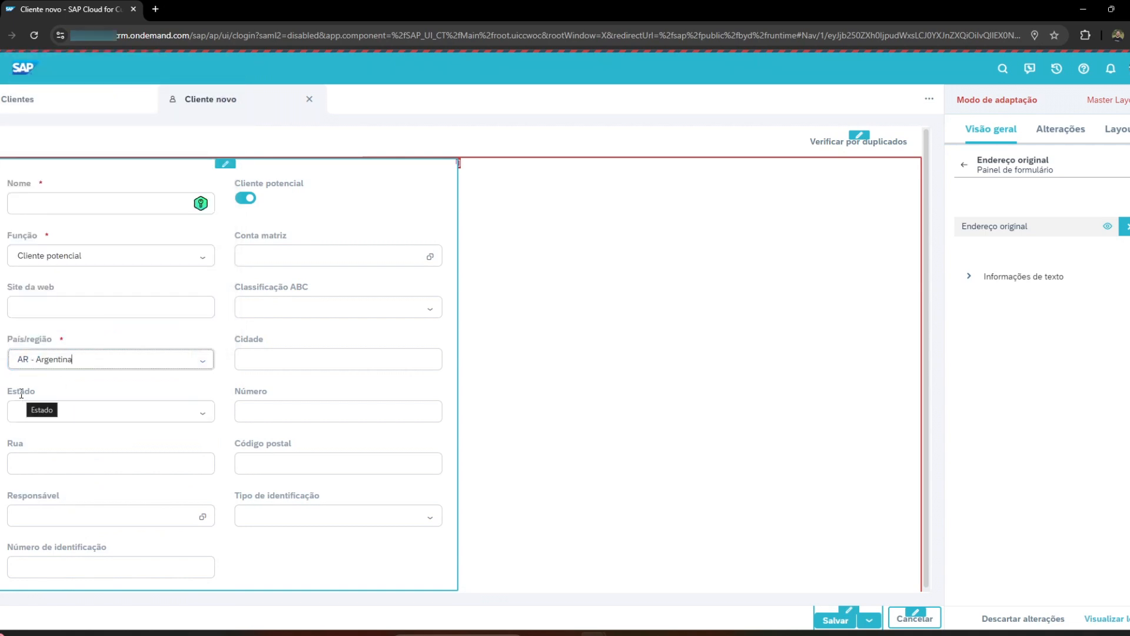
pyautogui.click(203, 361)
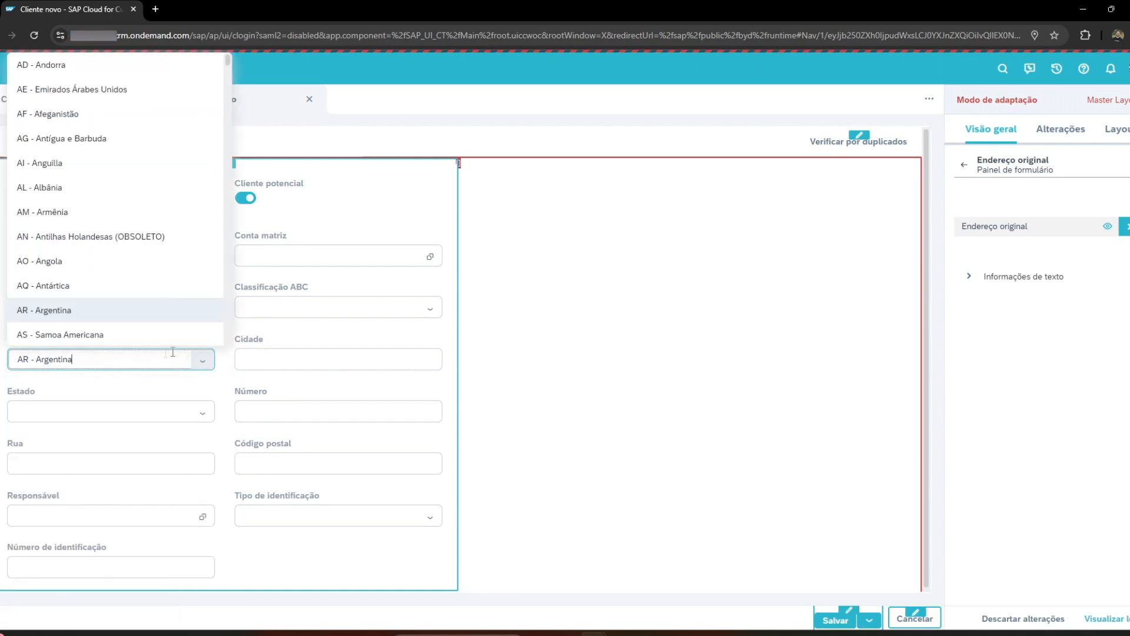
pyautogui.scroll(-5, 116, 299)
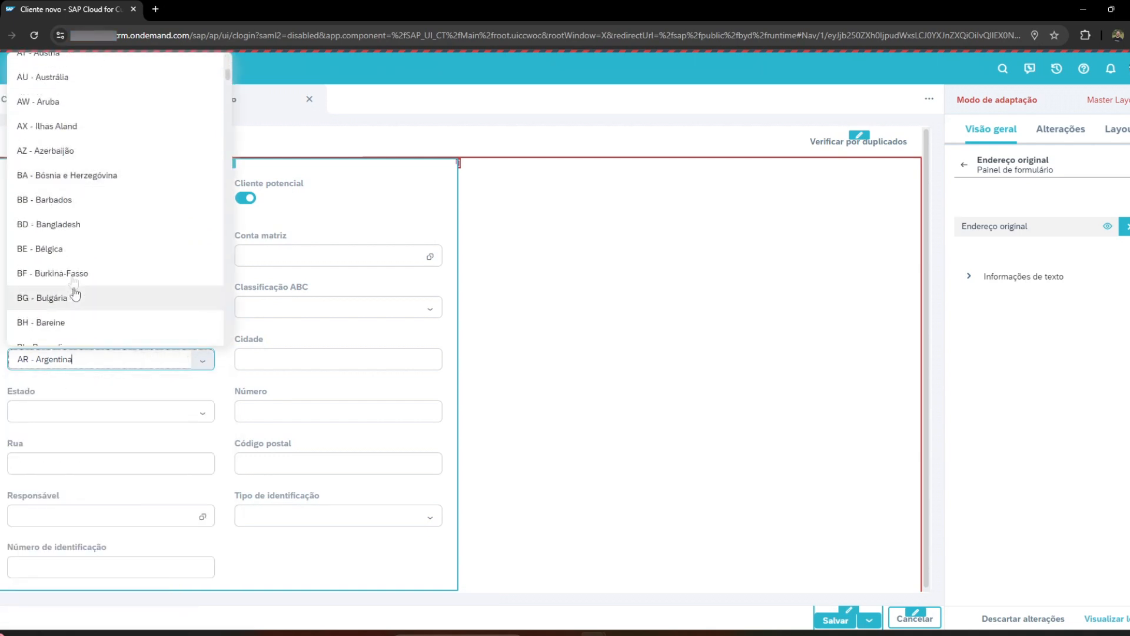
pyautogui.scroll(-6, 66, 306)
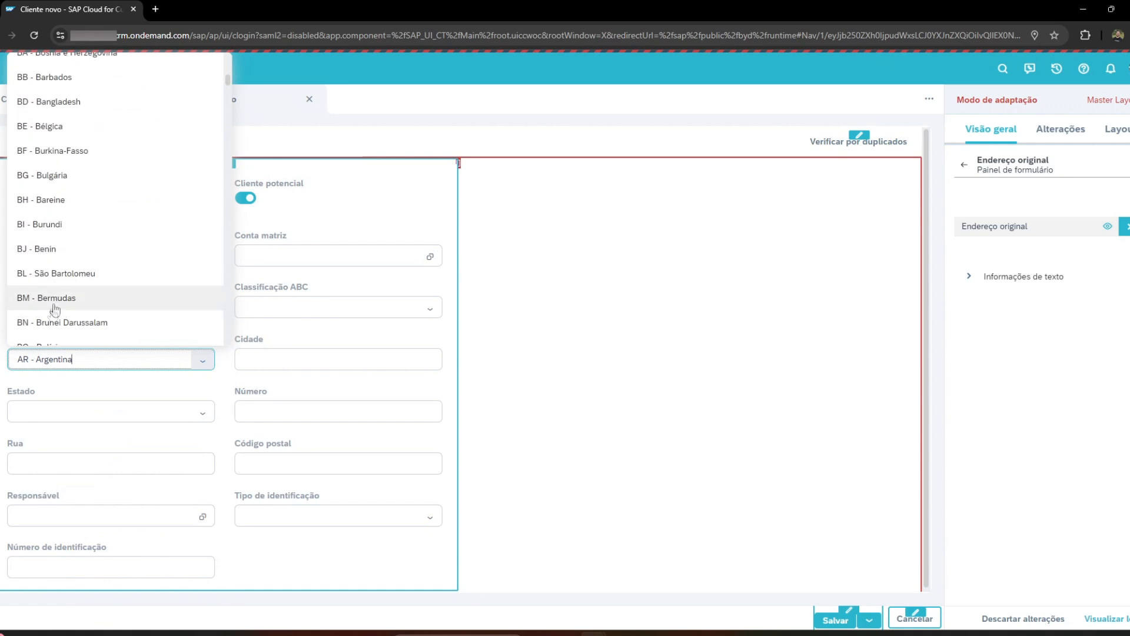
pyautogui.scroll(-2, 66, 306)
pyautogui.click(65, 331)
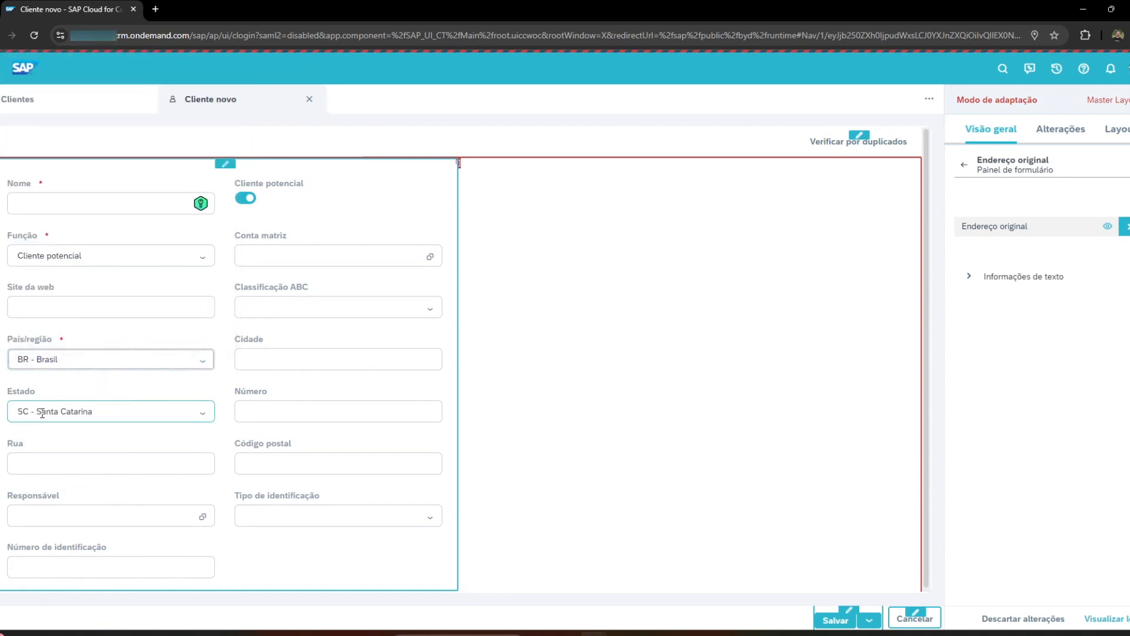
pyautogui.moveTo(241, 390); pyautogui.dragTo(273, 388)
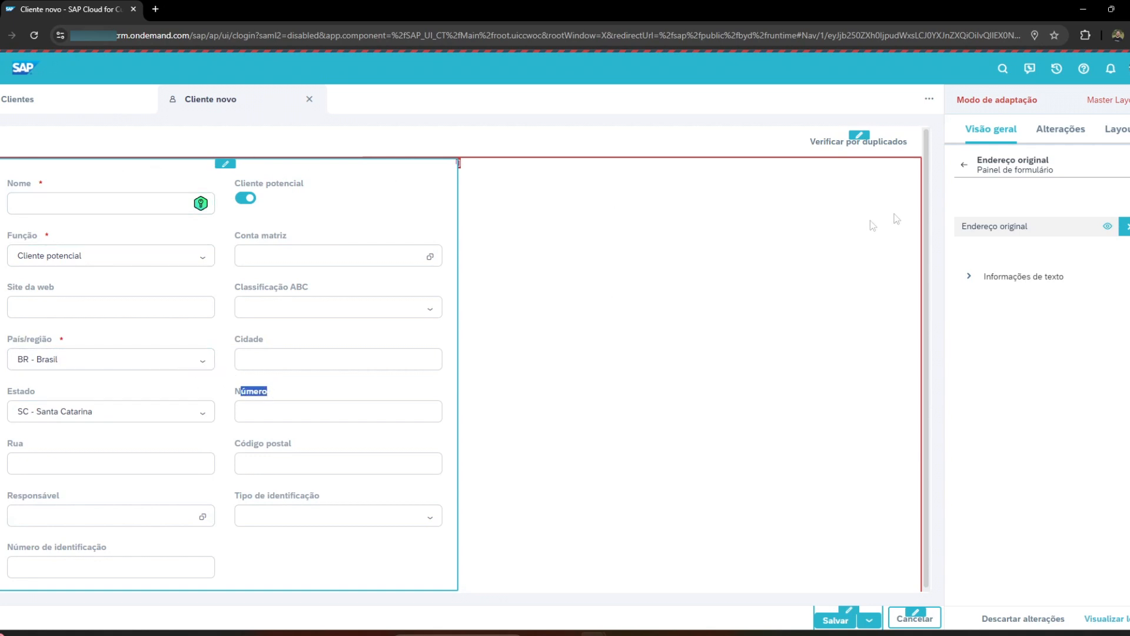
# Open the Valor_BRSC rule assigned to the Estado field's predefined value for editing.
pyautogui.click(27, 389)
pyautogui.click(964, 164)
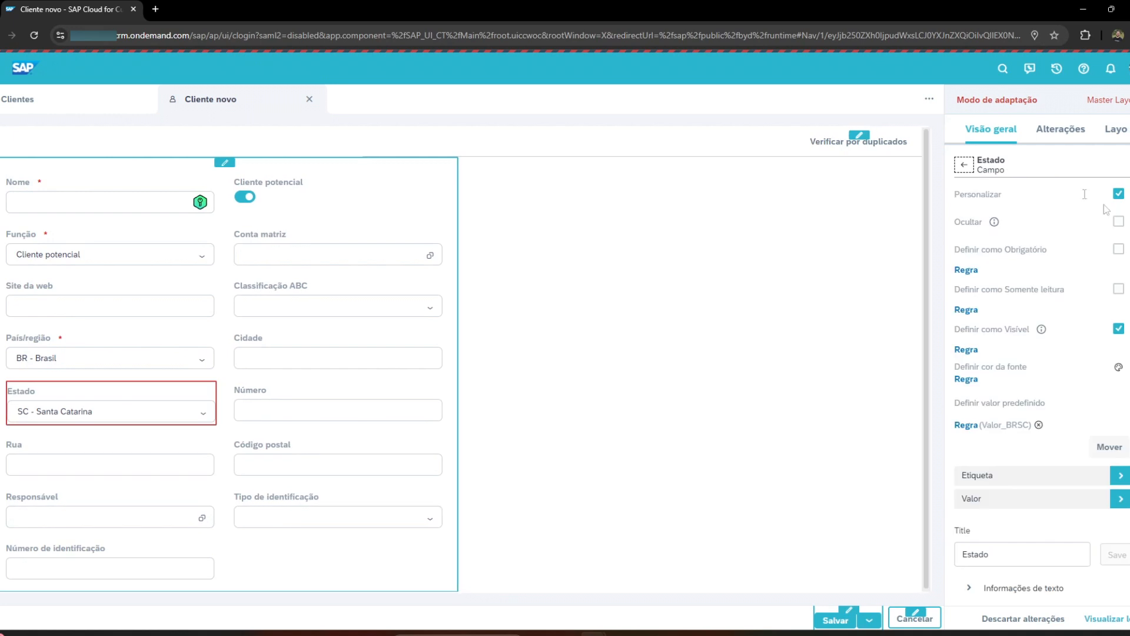
pyautogui.click(966, 424)
pyautogui.click(1008, 355)
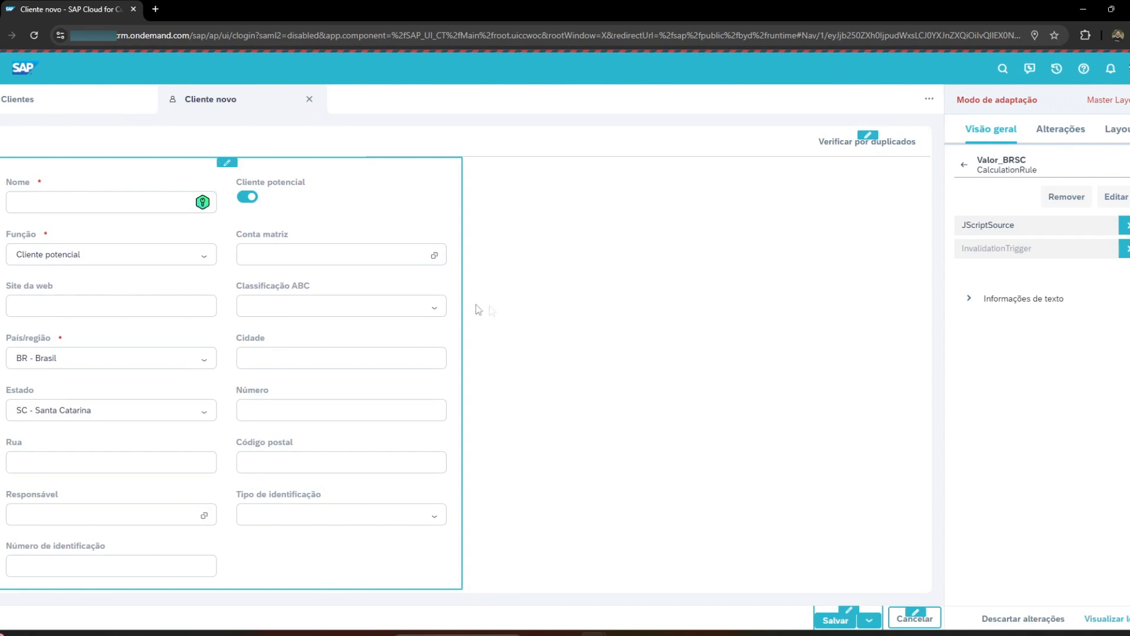
pyautogui.click(1115, 196)
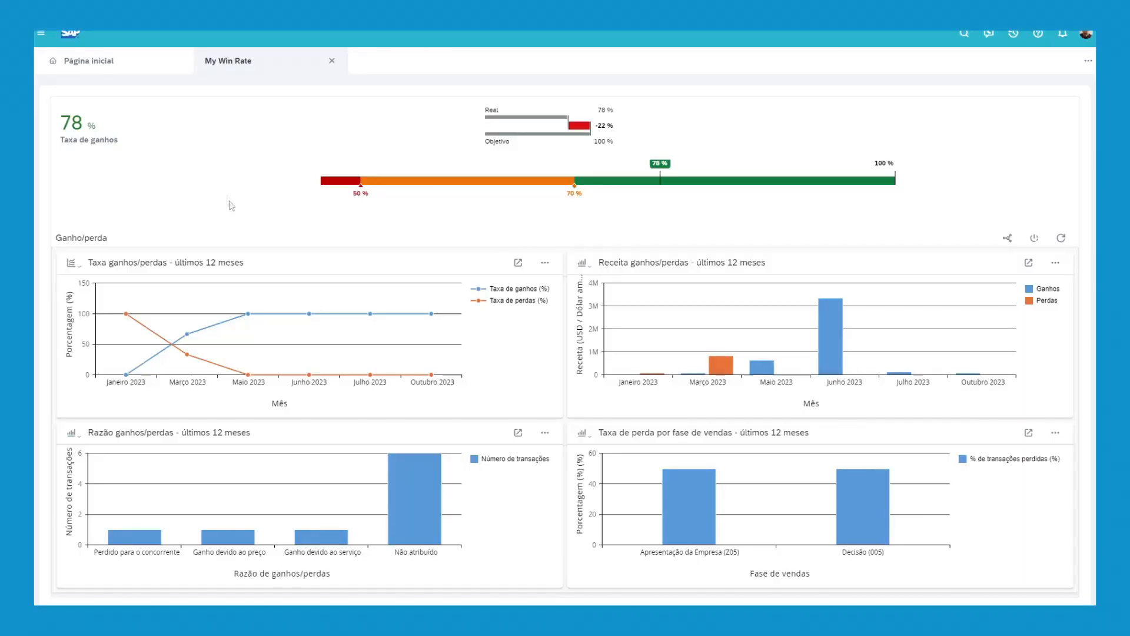
# Close the My Win Rate report and look over the dashboards and opportunities on the home page.
pyautogui.click(333, 61)
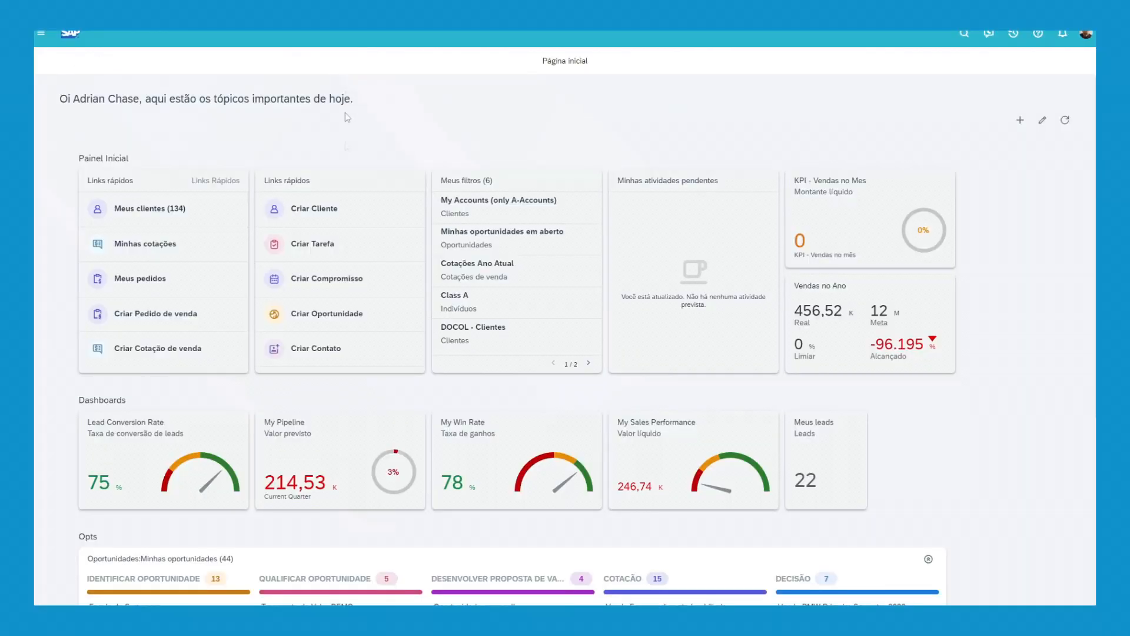
pyautogui.scroll(-5, 430, 222)
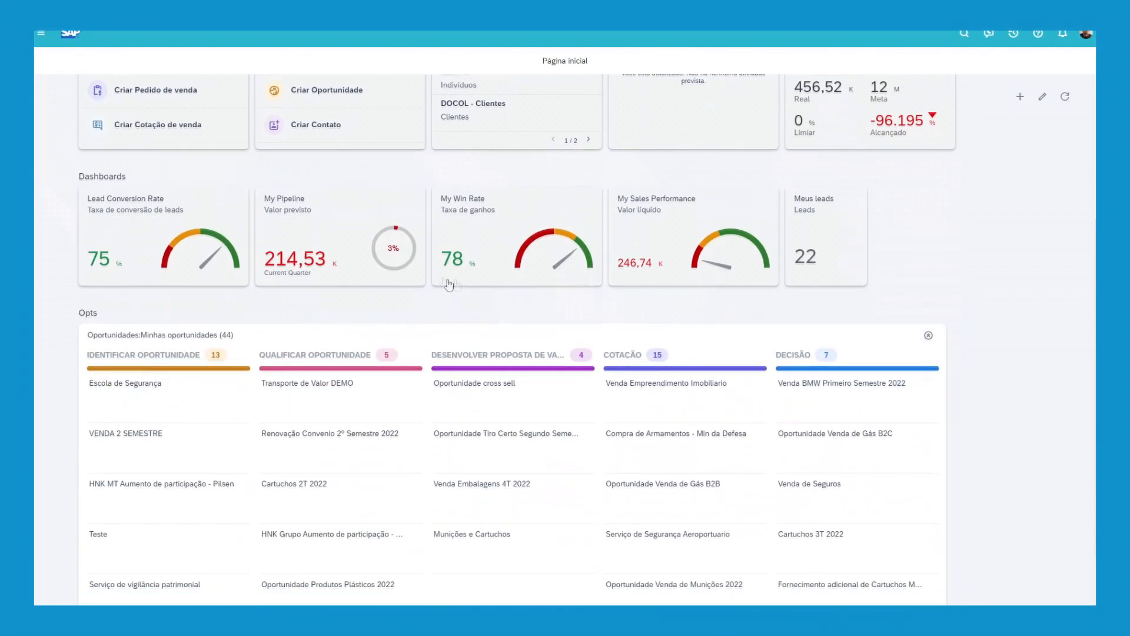
pyautogui.scroll(5, 682, 321)
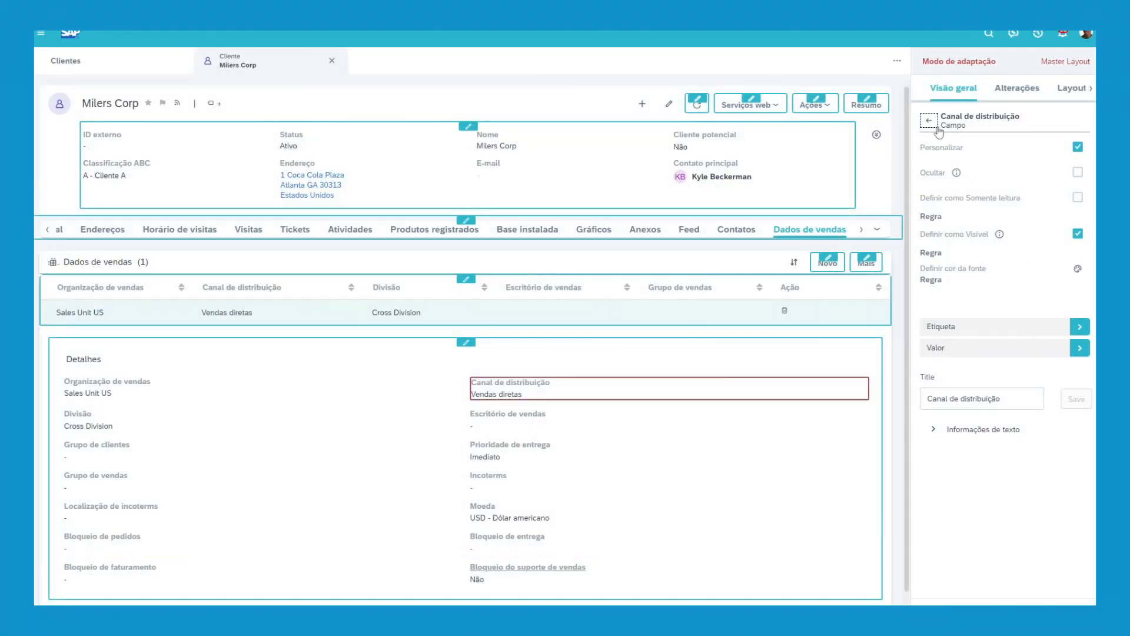
# Go from the Canal de distribuição field up to the adaptation settings of its Detalhes section.
pyautogui.click(930, 123)
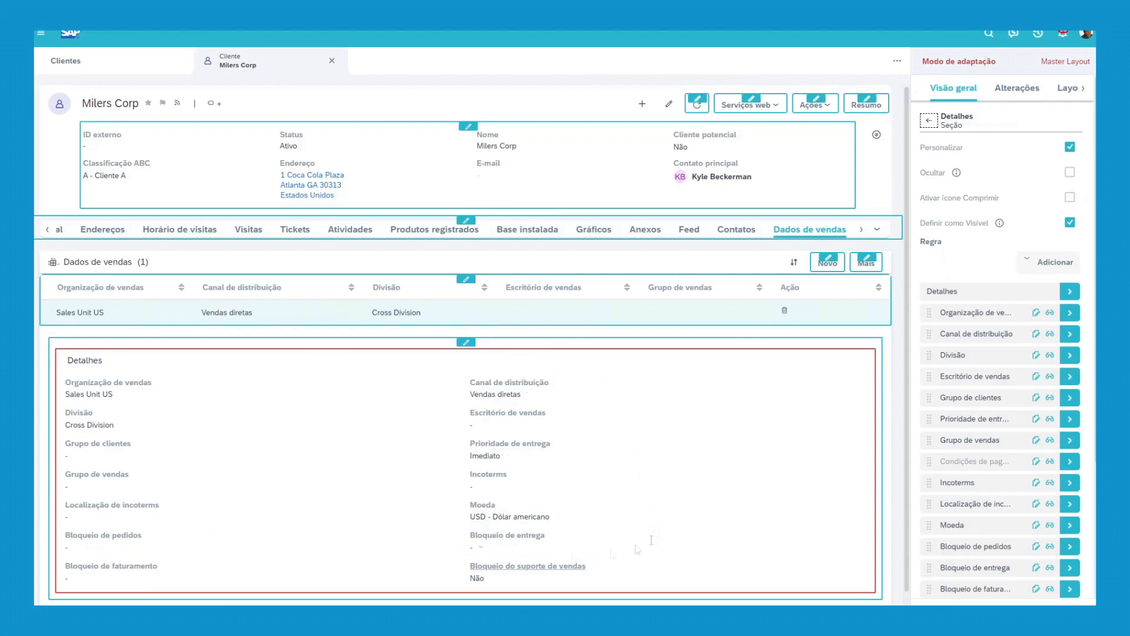